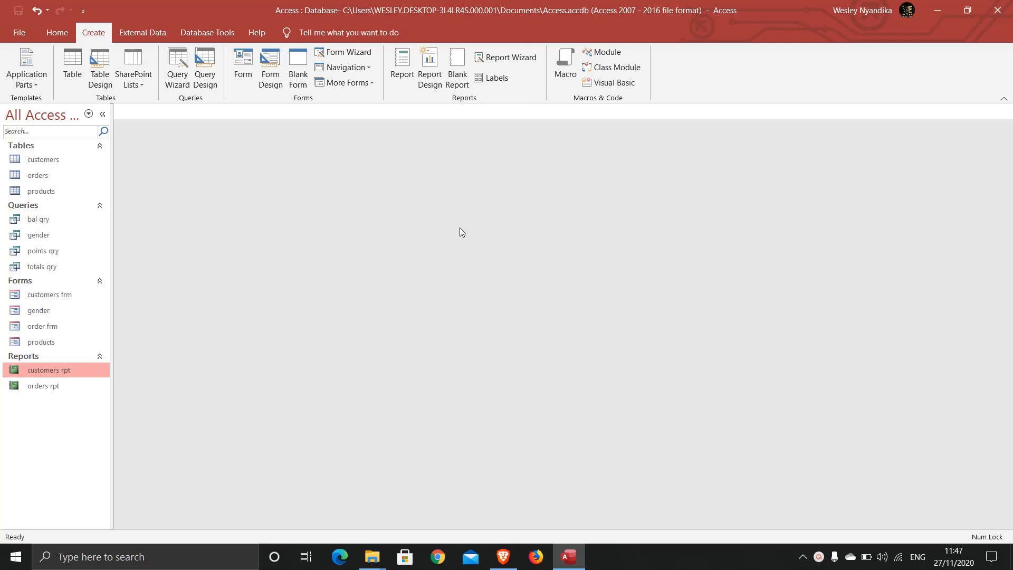
Select the customers table in the Navigation Pane as the report's source.
click(48, 162)
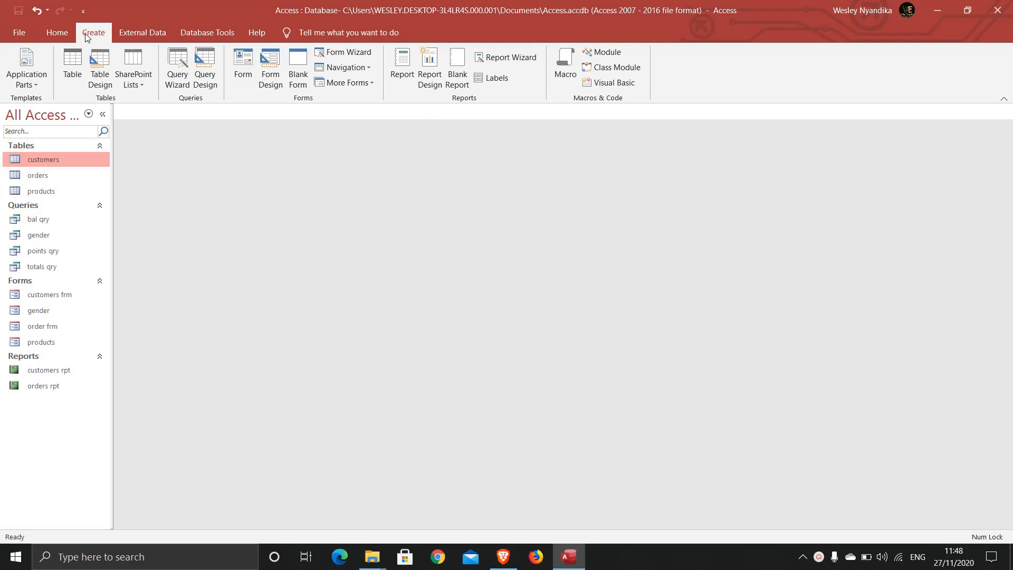
Create a blank Report1 in Report Design and drag the Page Header and Page Footer bars shut.
click(429, 79)
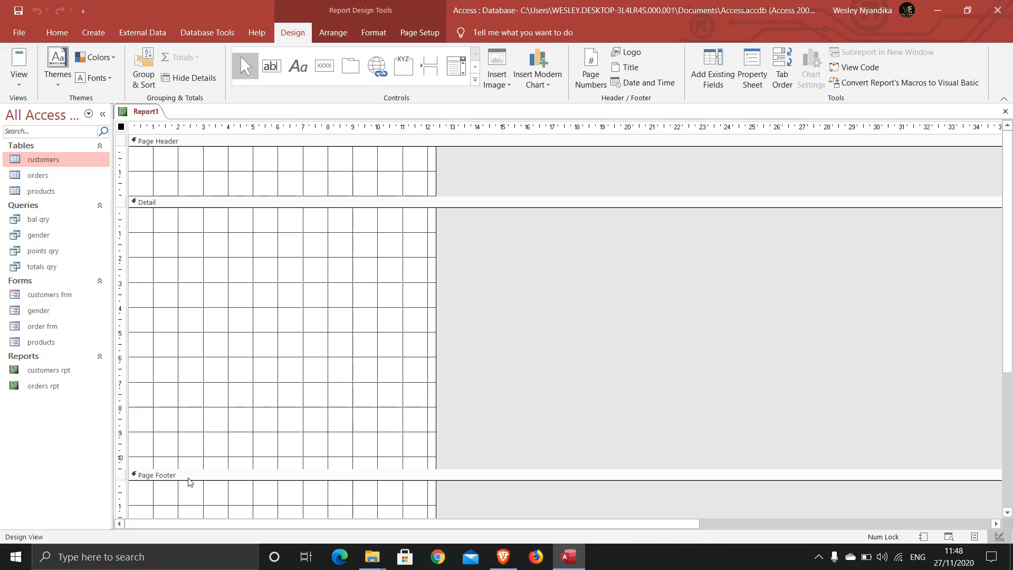
click(211, 196)
drag(218, 197, 211, 143)
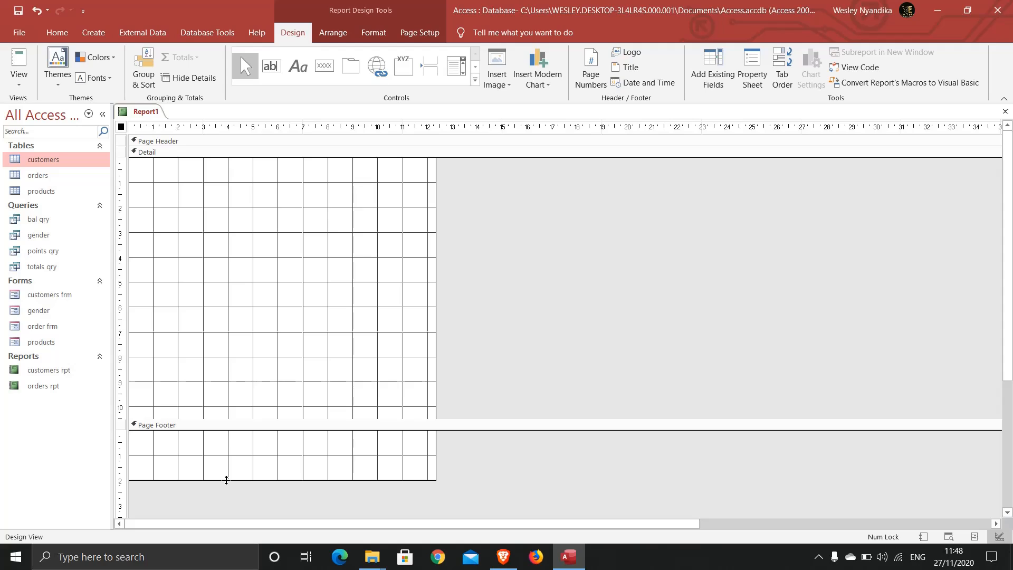
drag(226, 480, 218, 430)
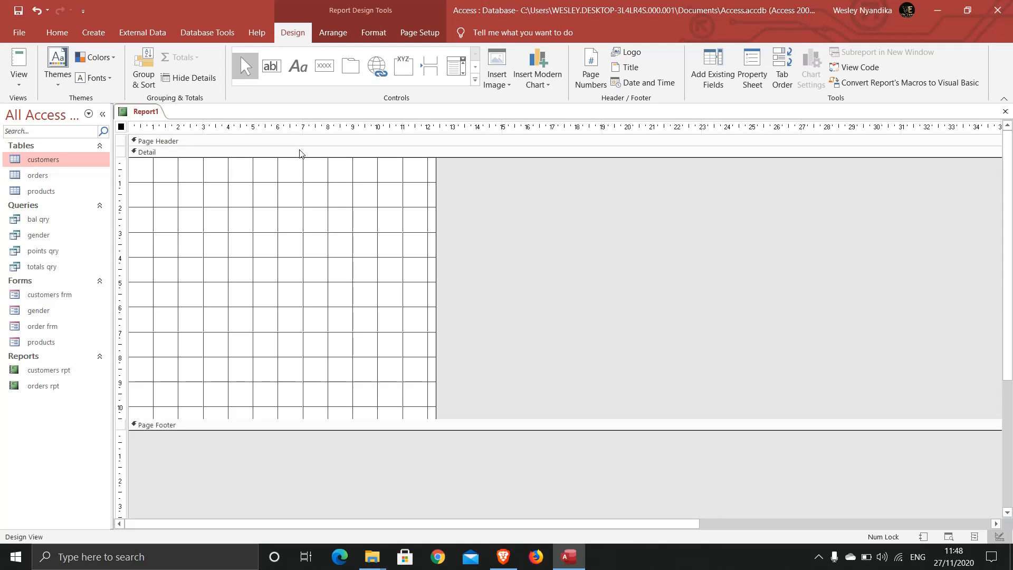
Draw a label across the top of the Detail section reading 'ABC MALL'.
click(297, 65)
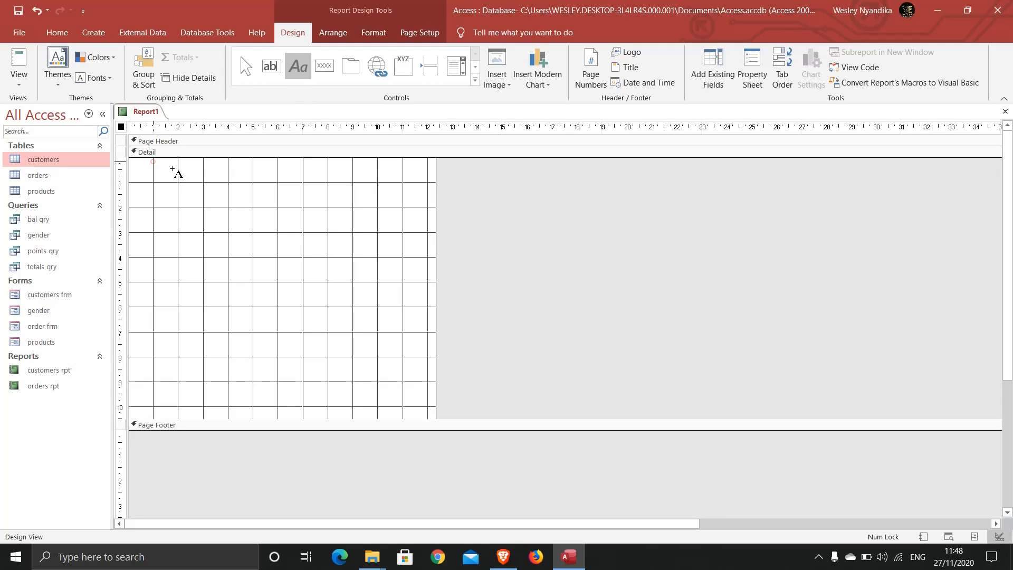
drag(153, 161, 383, 180)
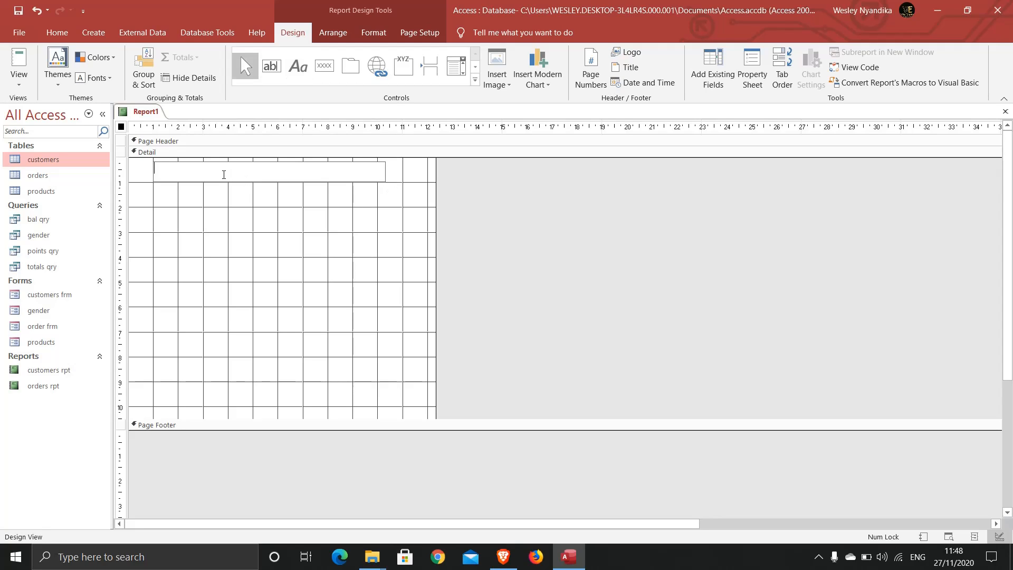
key(Caps_Lock)
text(ABC MALL)
click(209, 207)
click(192, 172)
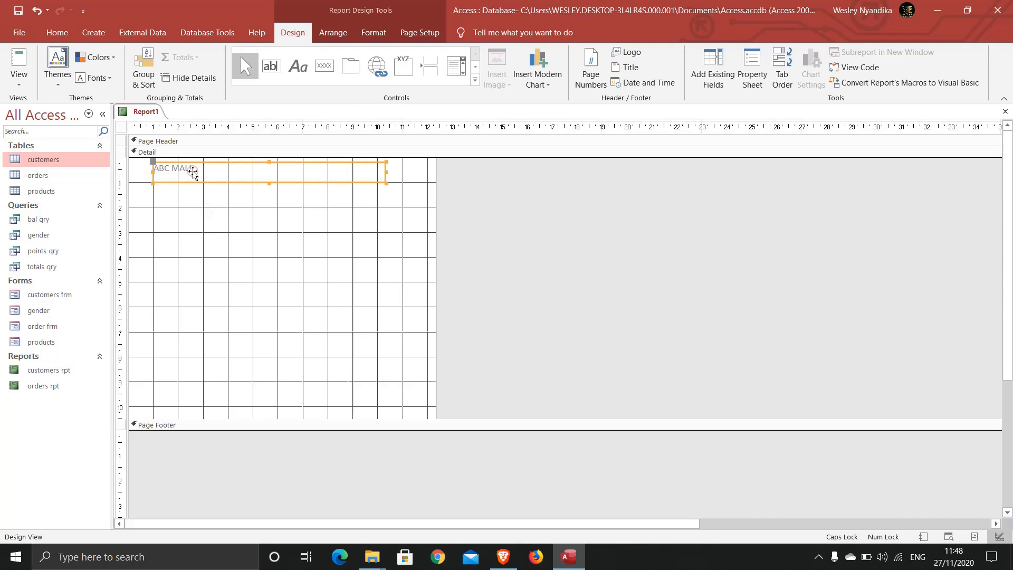
Format the ABC MALL label bold, dark blue, 20 pt and centred.
click(56, 32)
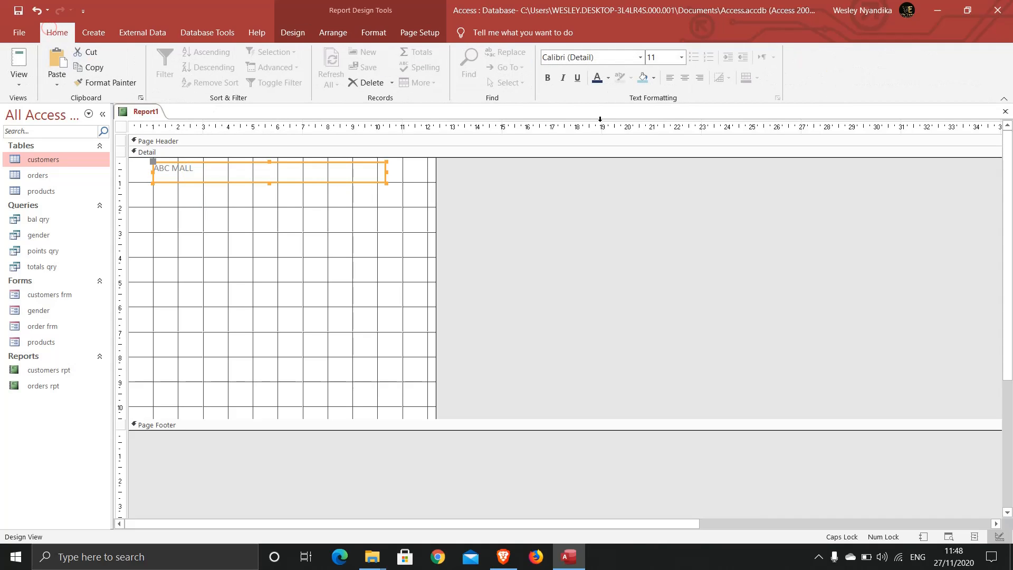
click(547, 78)
click(597, 77)
click(681, 58)
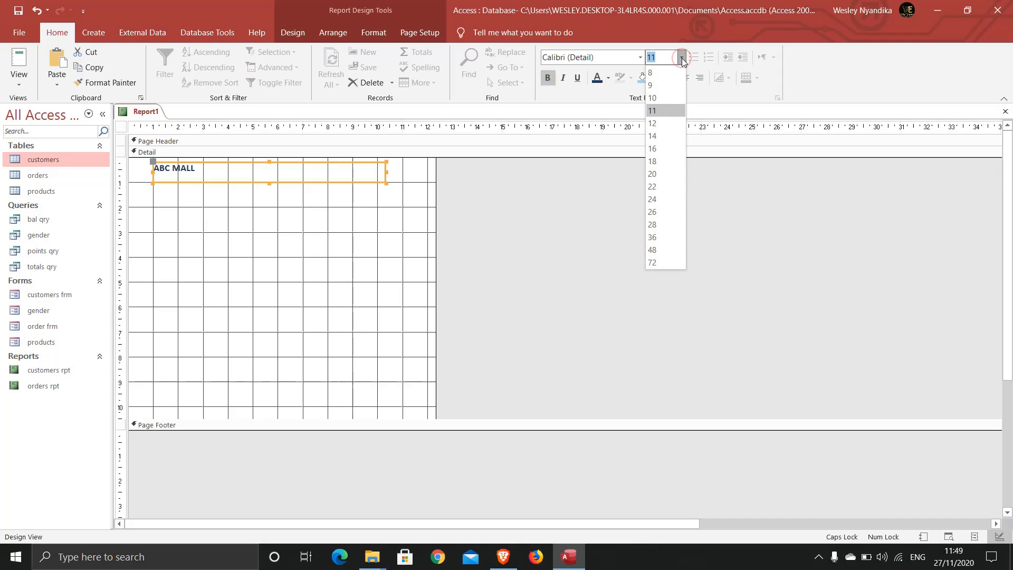
click(660, 174)
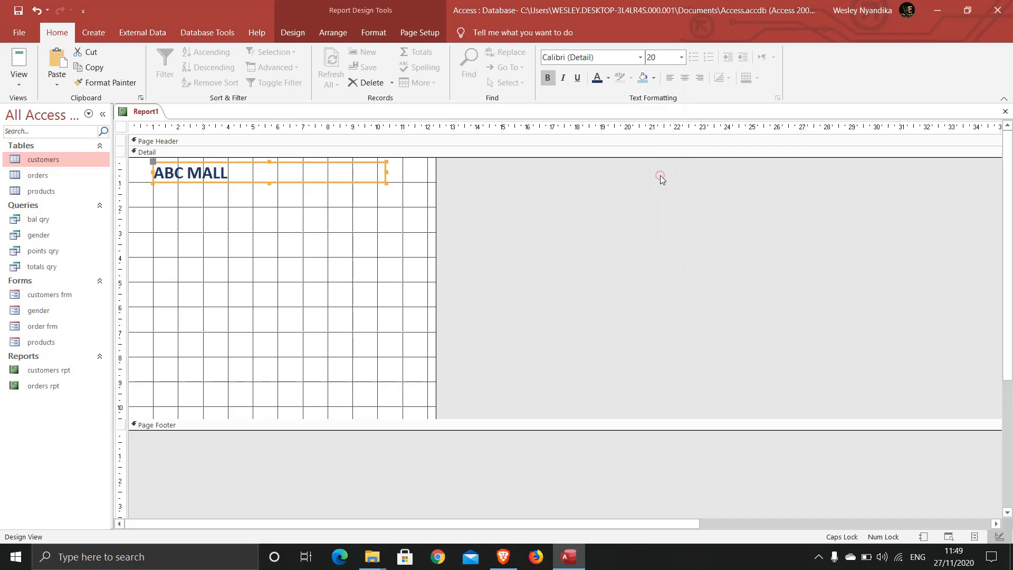
click(683, 78)
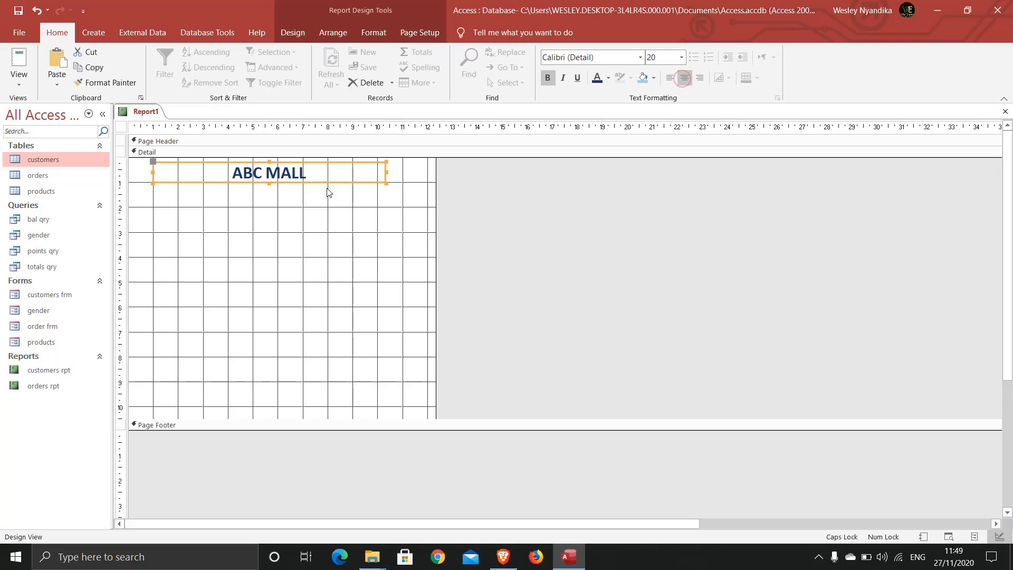
click(291, 207)
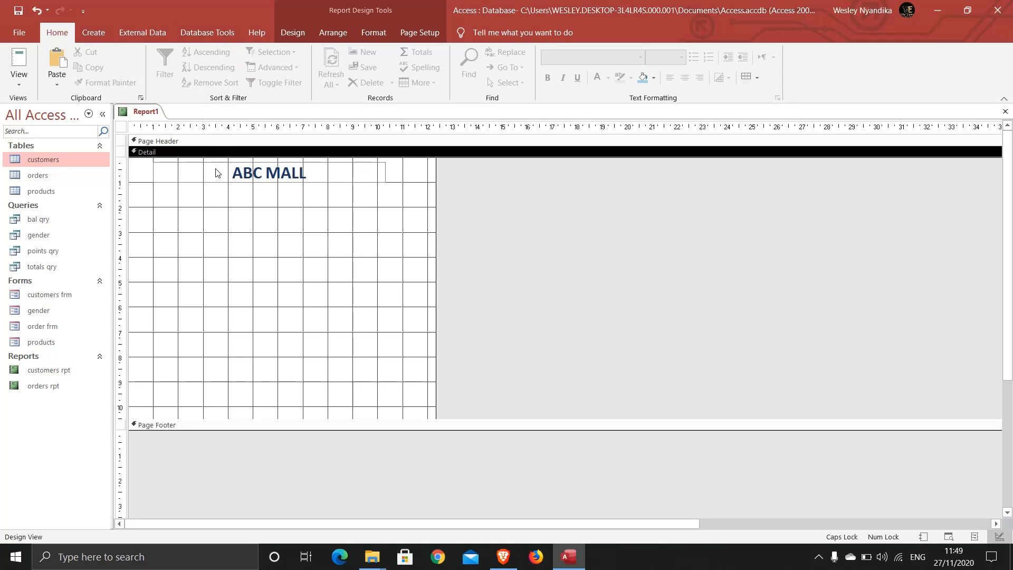
Draw a label below the title containing 'E-Mail:' and the mall's contact address.
click(295, 34)
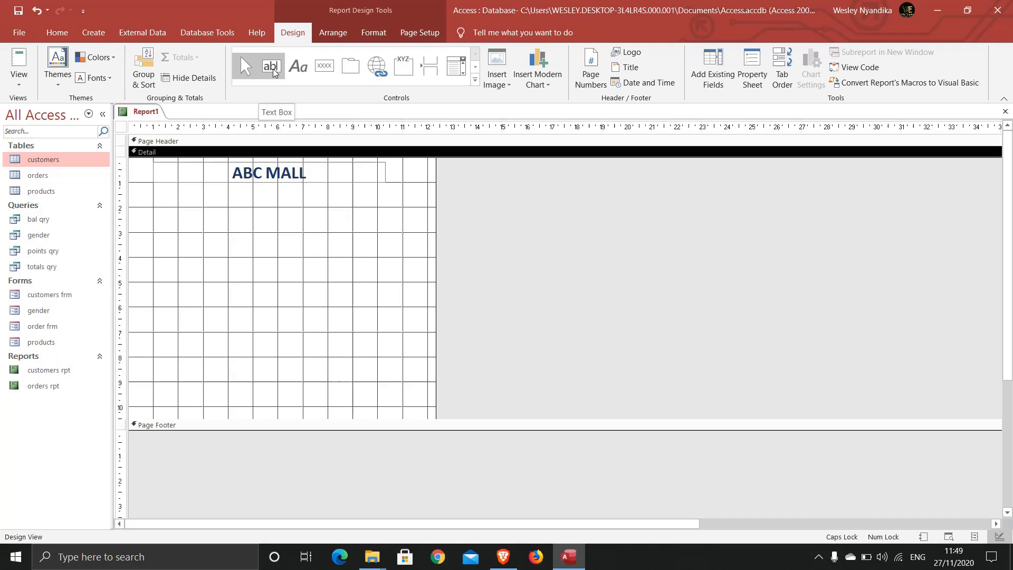
click(297, 68)
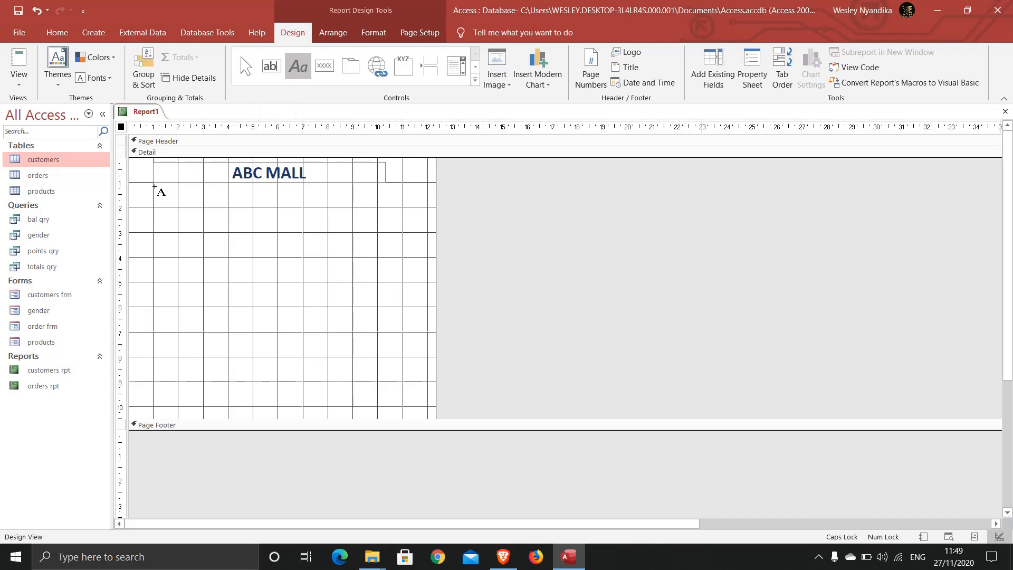
drag(153, 183, 385, 204)
text(e)
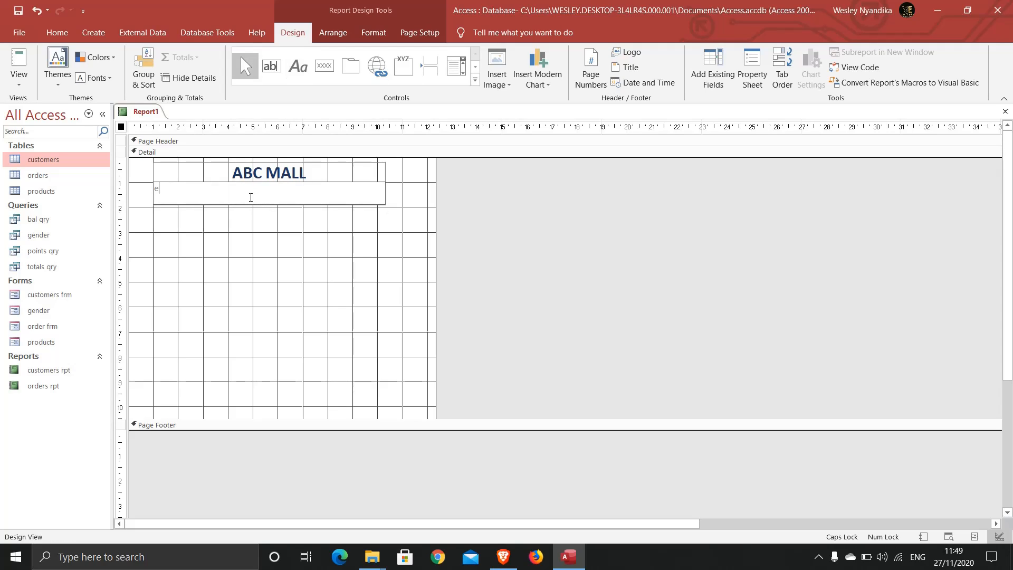
text(MAI)
key(BackSpace)
key(BackSpace)
key(Caps_Lock)
text(ma)
key(BackSpace)
key(BackSpace)
key(BackSpace)
key(BackSpace)
click(221, 230)
Format the e-mail line bold, dark blue and centred.
click(220, 187)
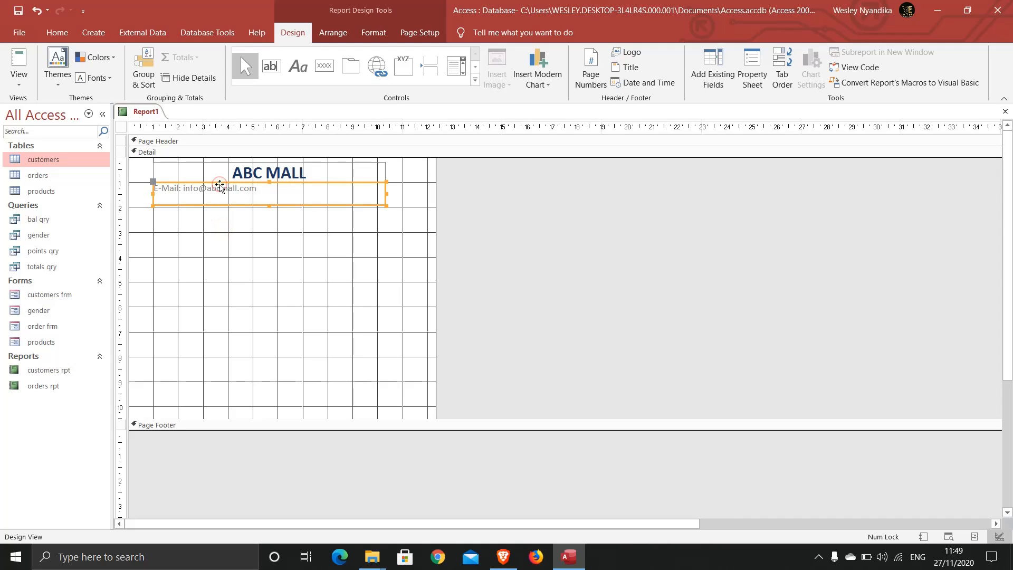
click(47, 30)
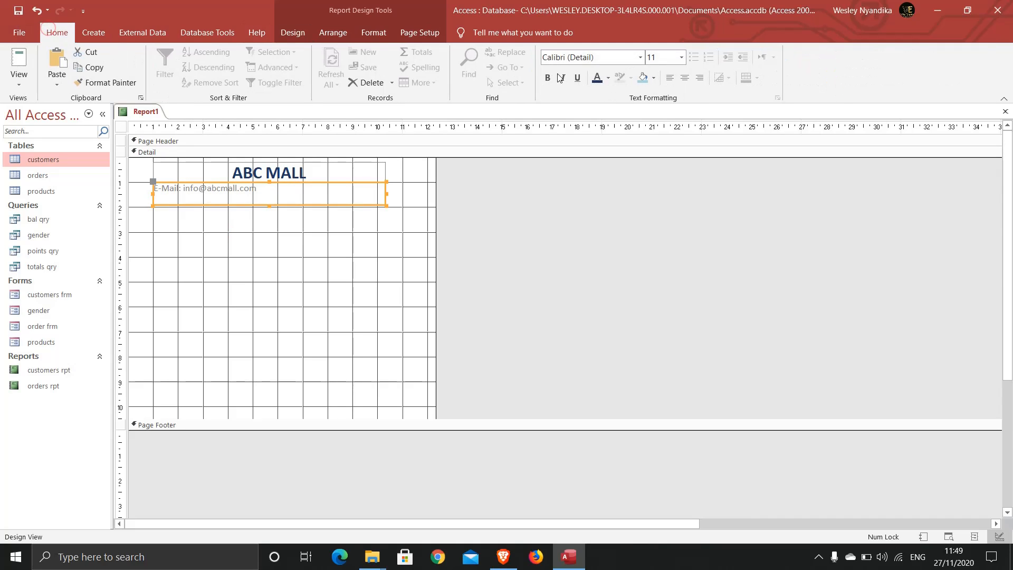
click(548, 77)
click(597, 78)
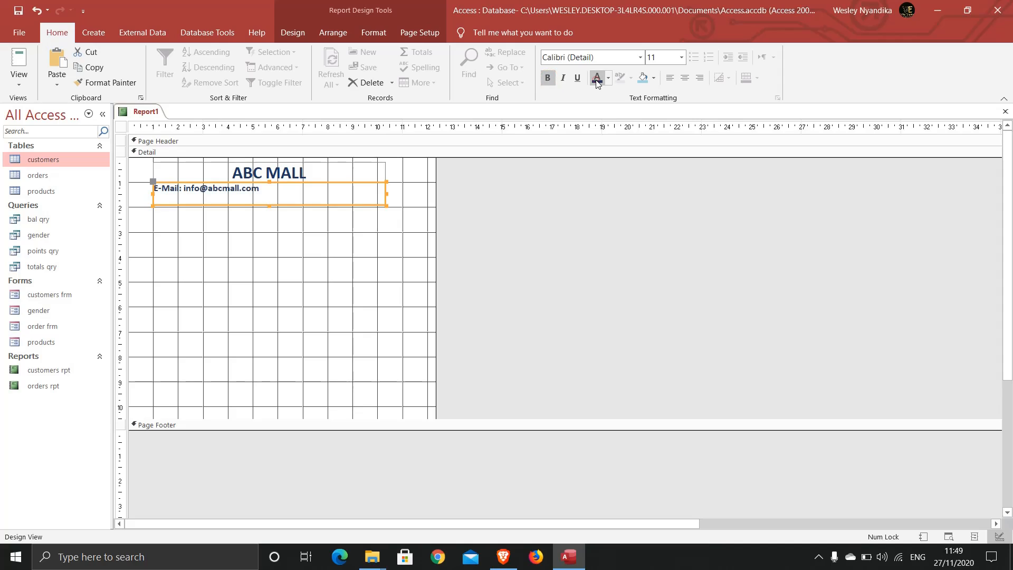
click(684, 78)
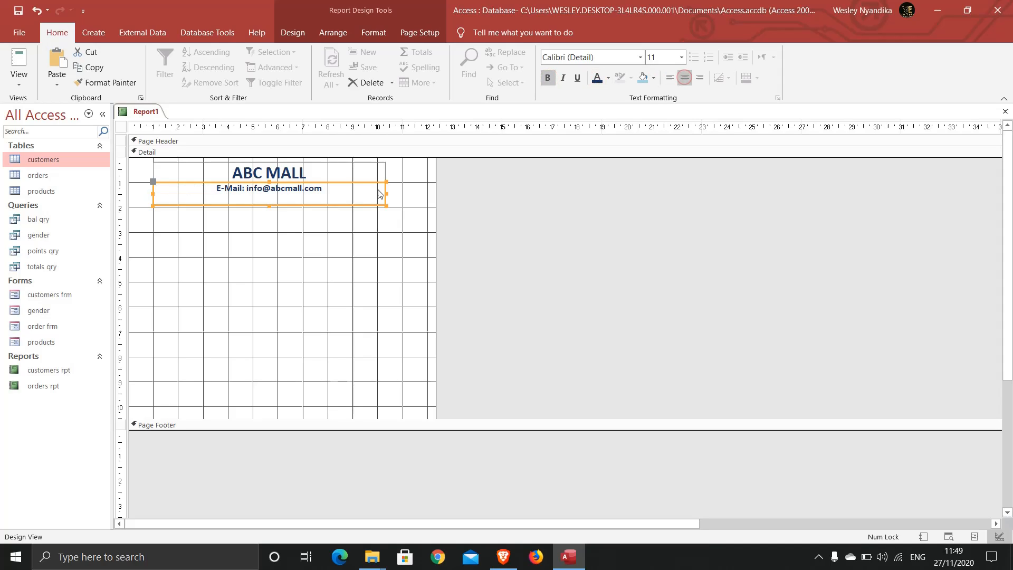
click(251, 234)
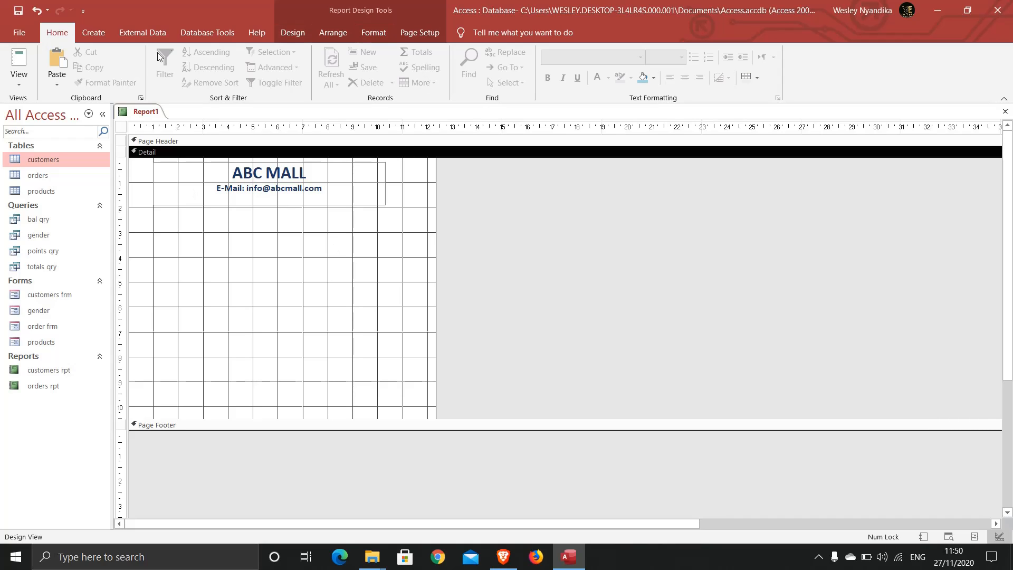
Add the customers table's passport field to the Detail section from the Field List.
click(294, 33)
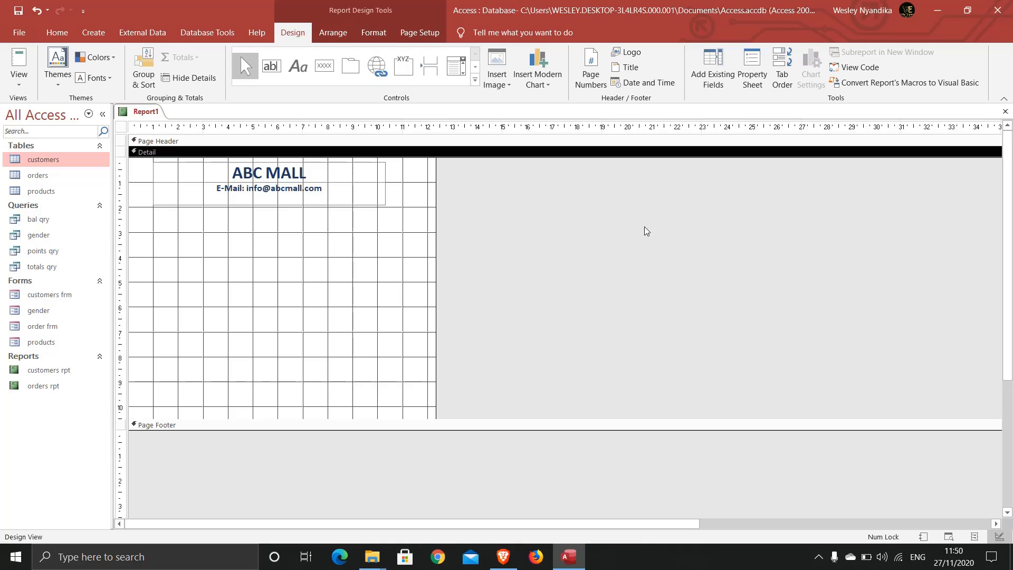
click(720, 77)
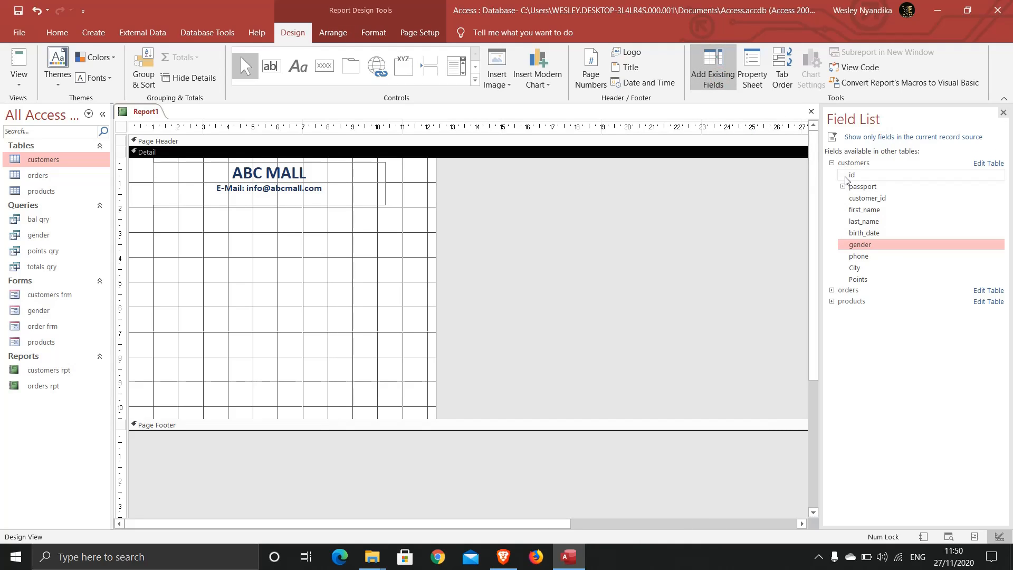
click(855, 139)
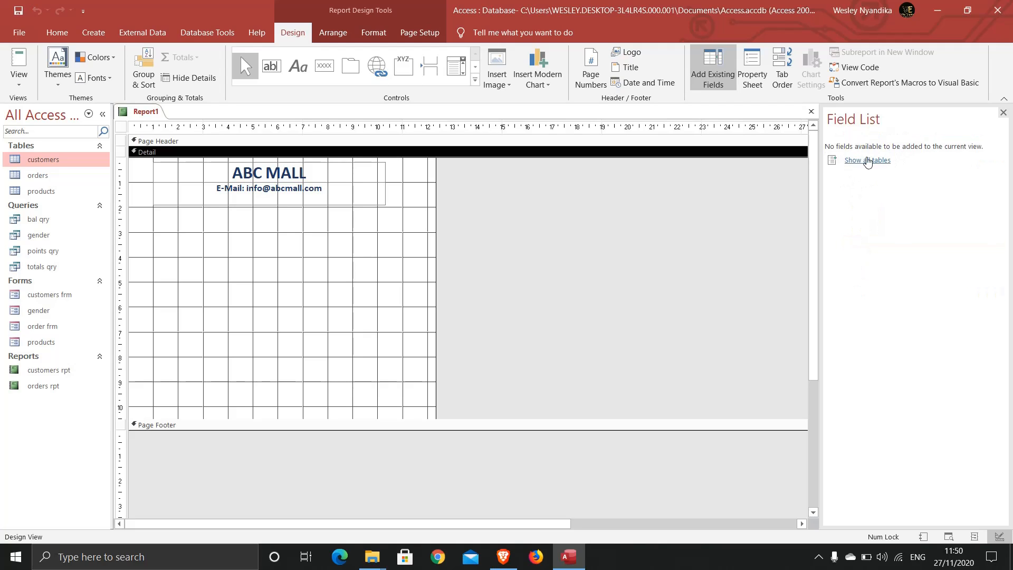
click(854, 166)
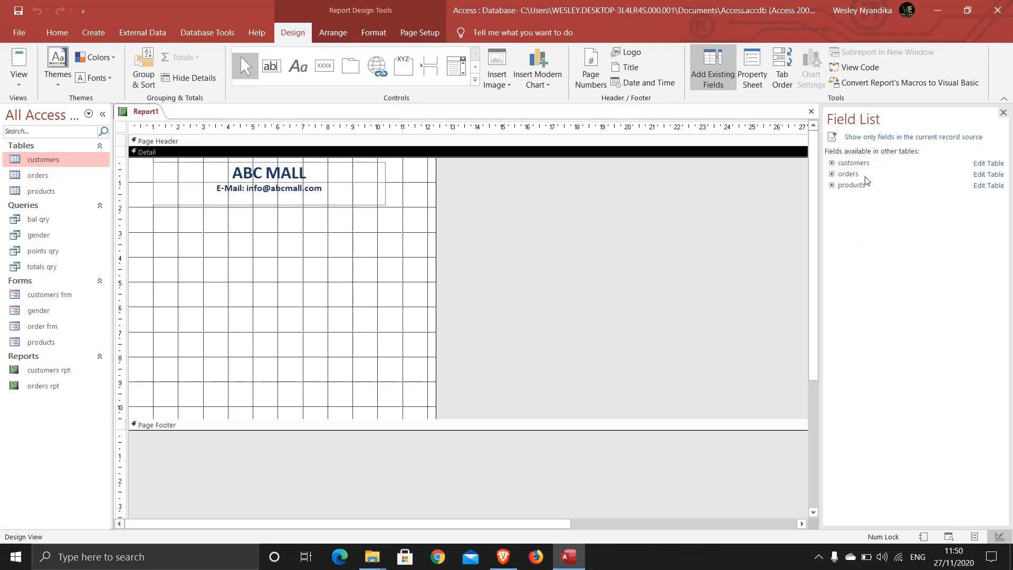
click(832, 163)
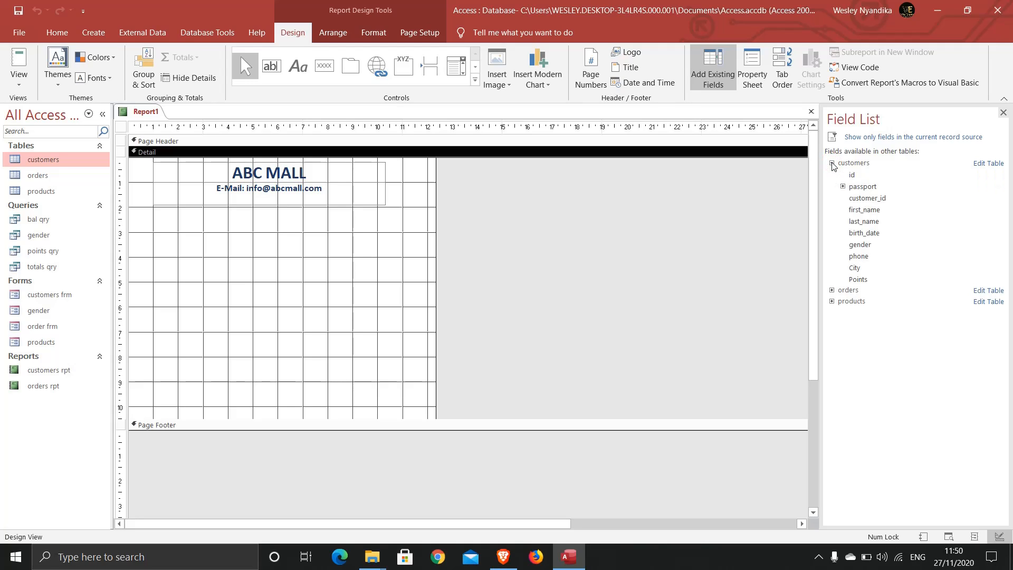
click(865, 188)
drag(865, 190, 208, 232)
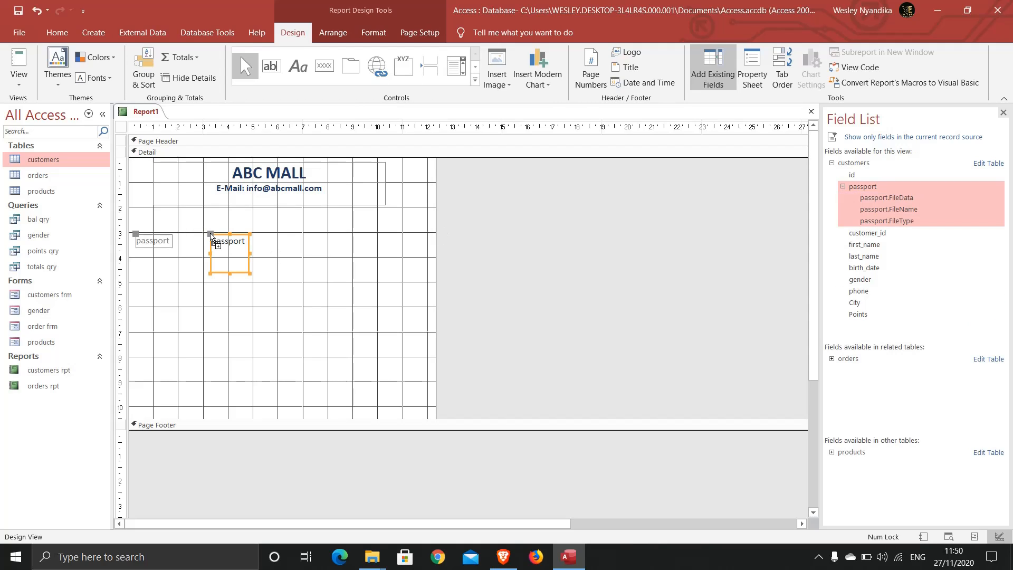
Delete the passport caption, move the photo box left under the title and enlarge it.
click(229, 302)
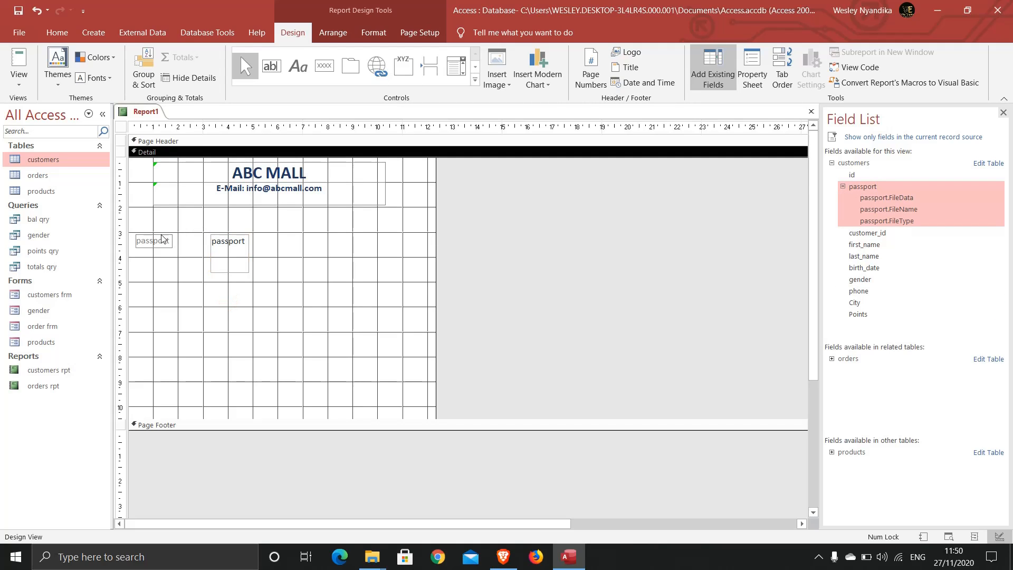
click(163, 237)
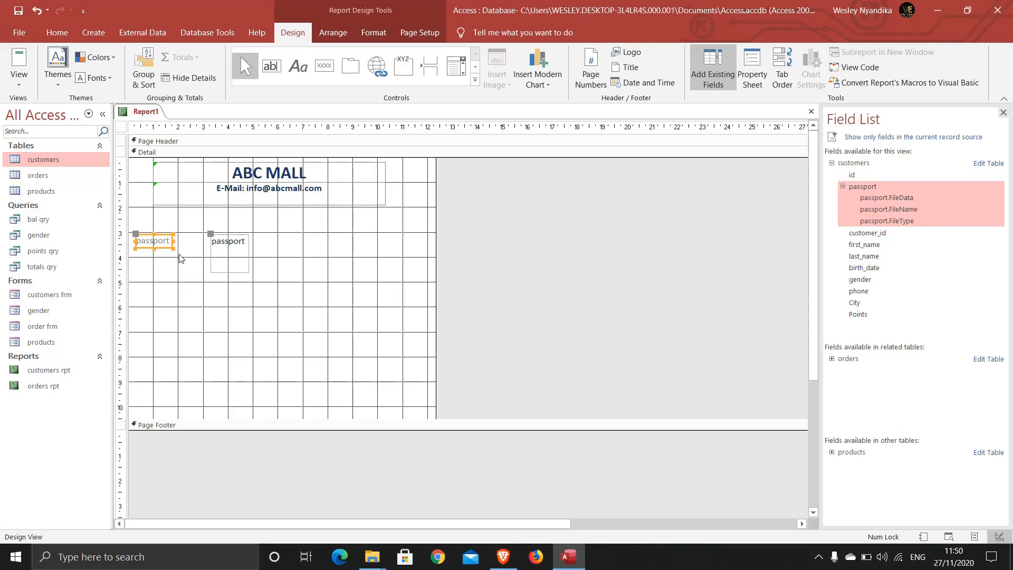
key(Delete)
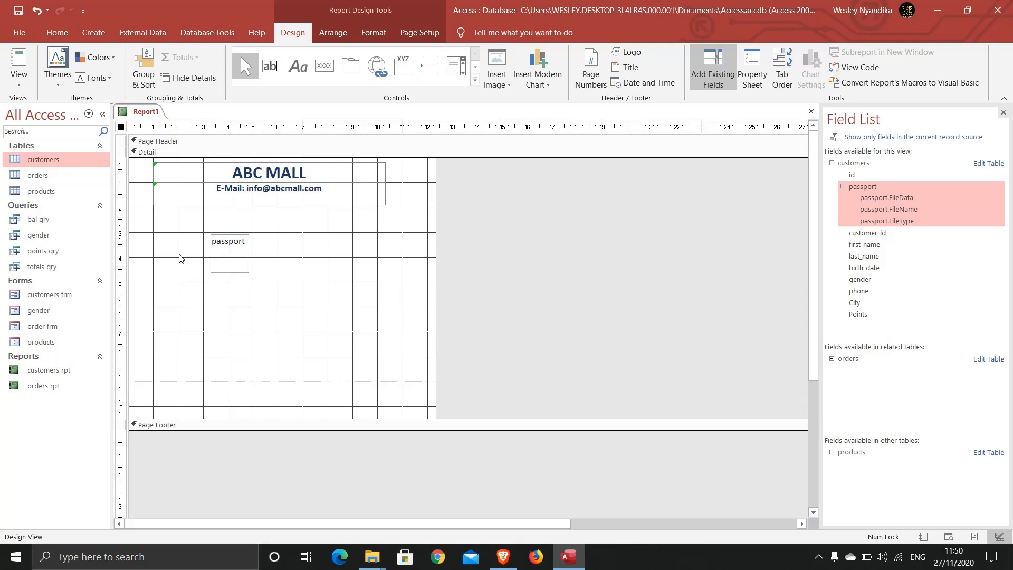
click(220, 240)
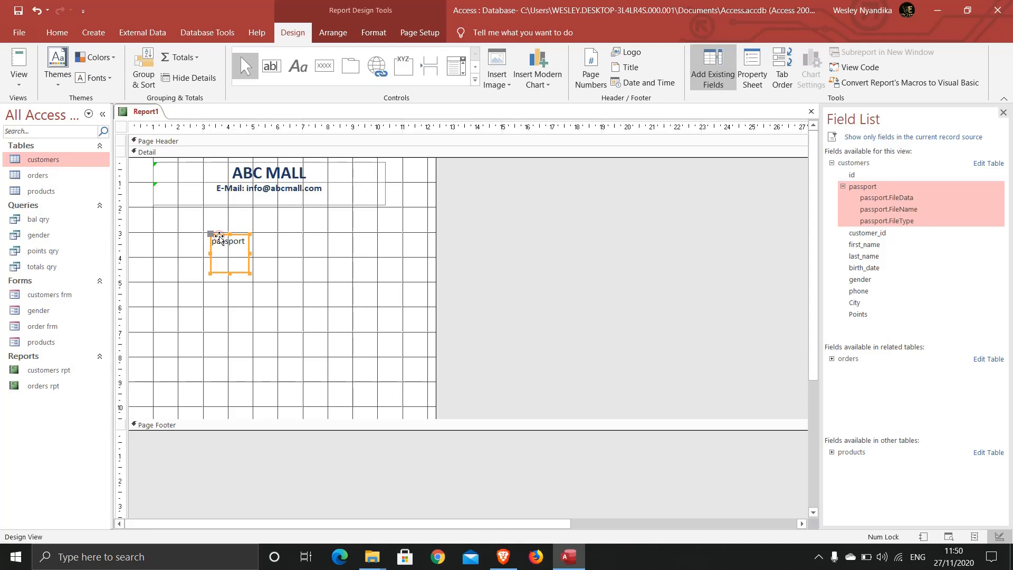
drag(218, 237, 165, 213)
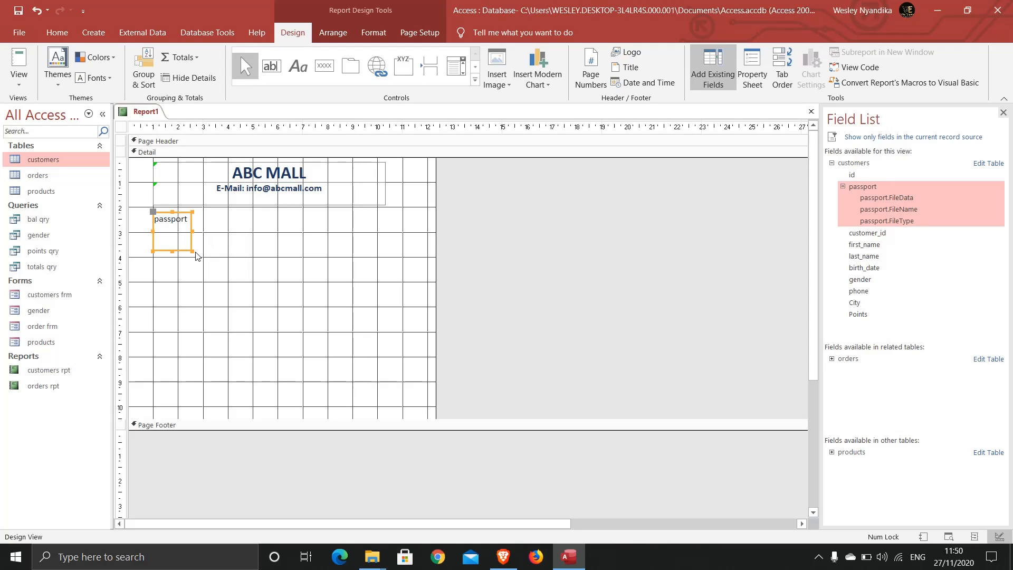
drag(192, 252, 213, 272)
click(263, 255)
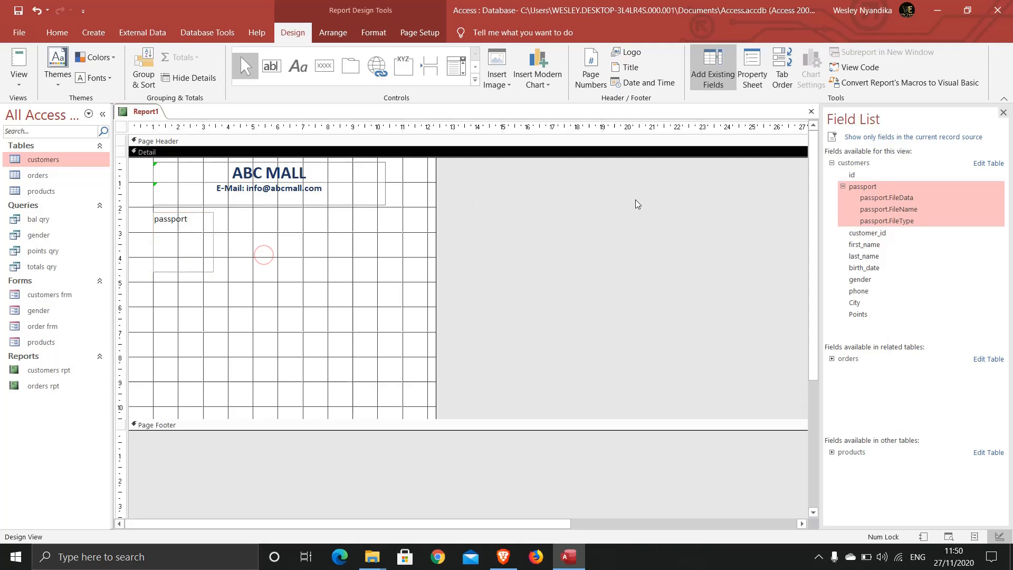
Place the customer_id field beside the passport box and nudge it into position.
click(868, 234)
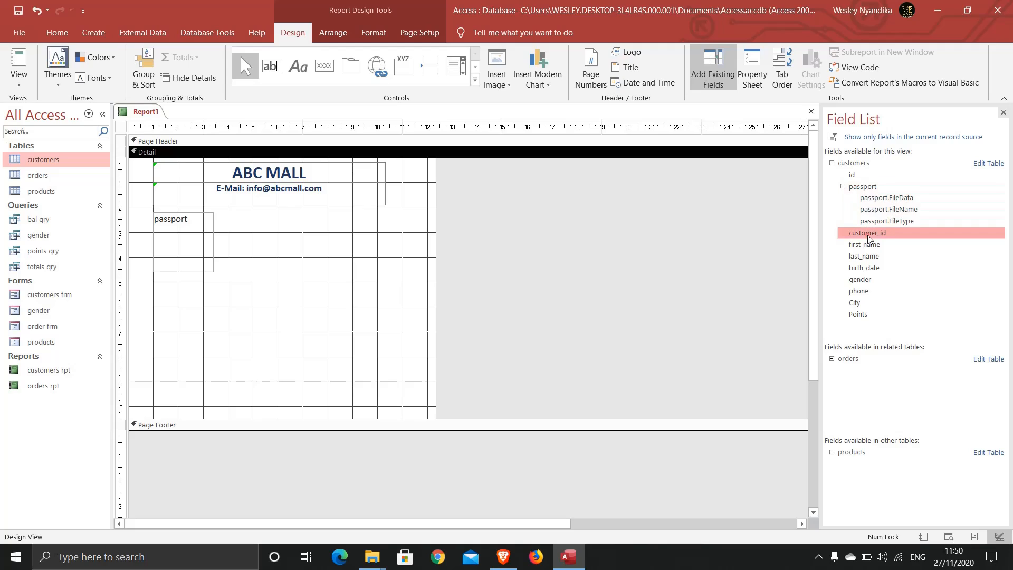
drag(857, 234, 300, 221)
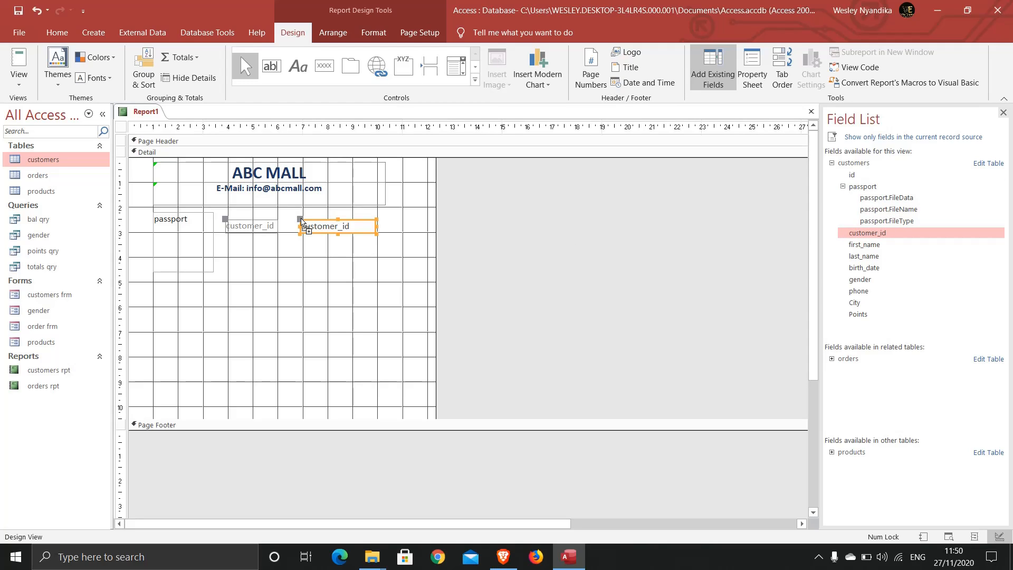
key(Up)
key(Up)
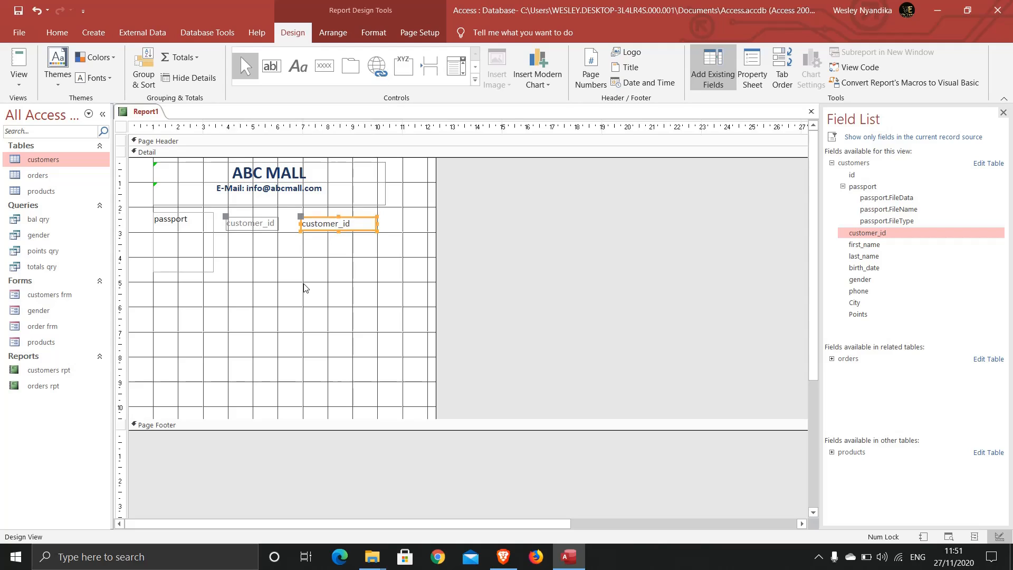
key(Left)
key(Left)
key(Left)
key(Left)
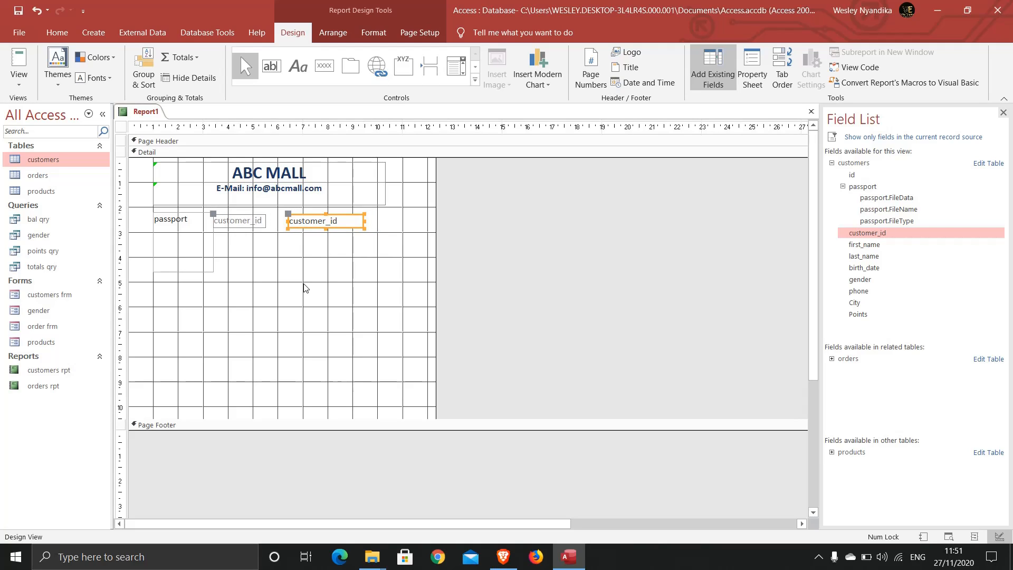
click(265, 241)
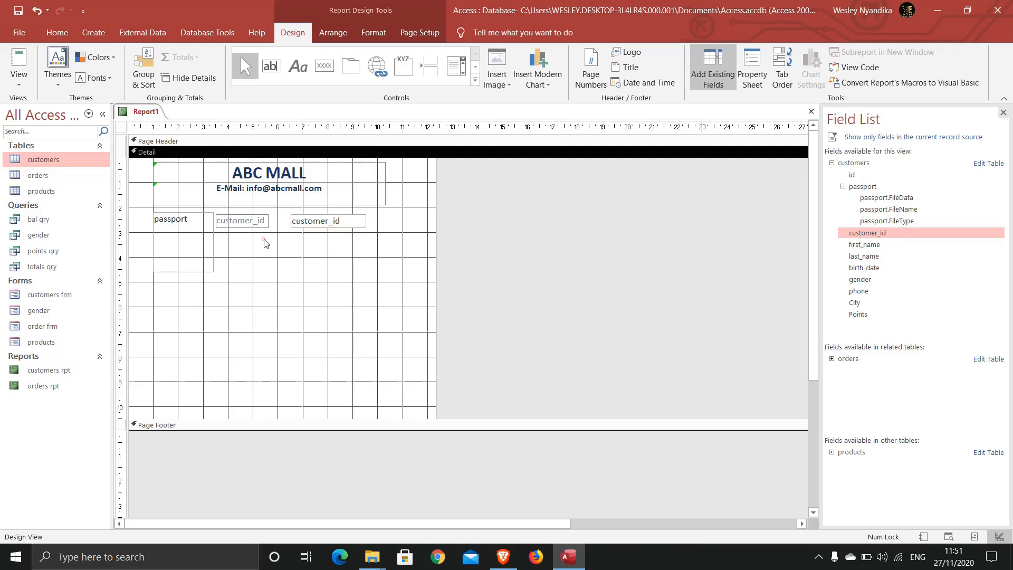
drag(363, 245, 249, 214)
key(Up)
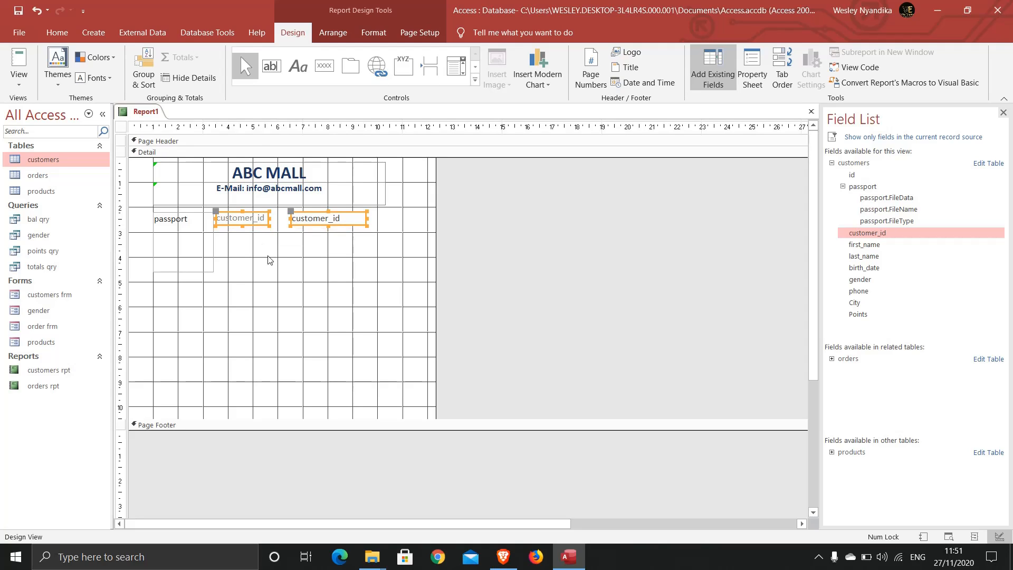
click(253, 262)
Rename the customer_id label's caption to 'Customer ID'.
double_click(243, 219)
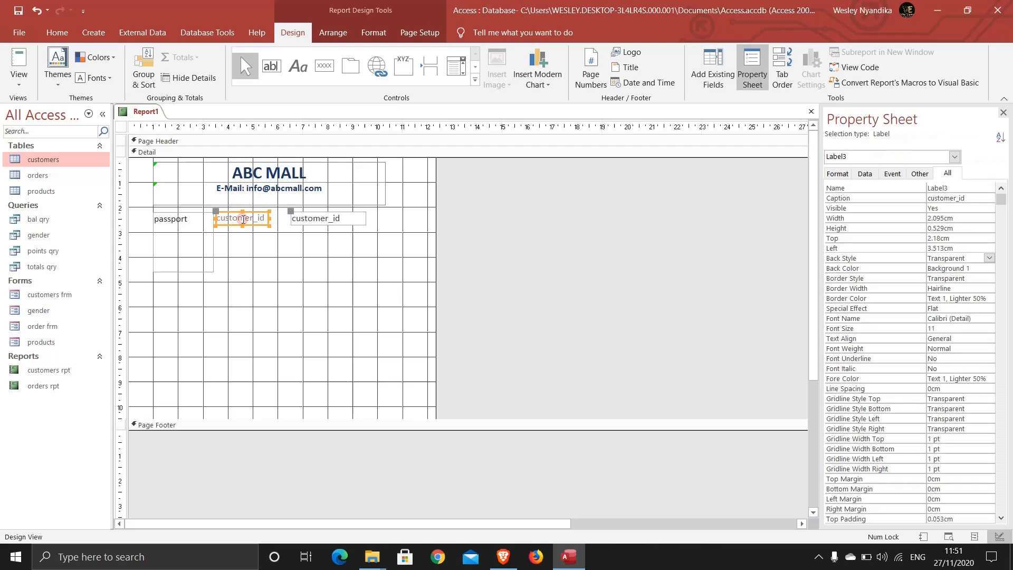
double_click(263, 218)
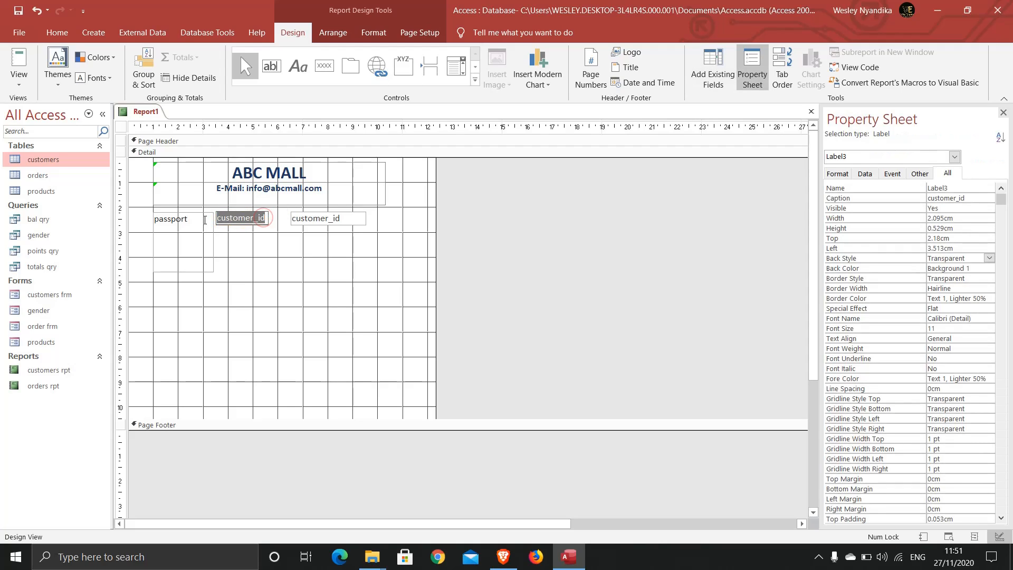
text(C)
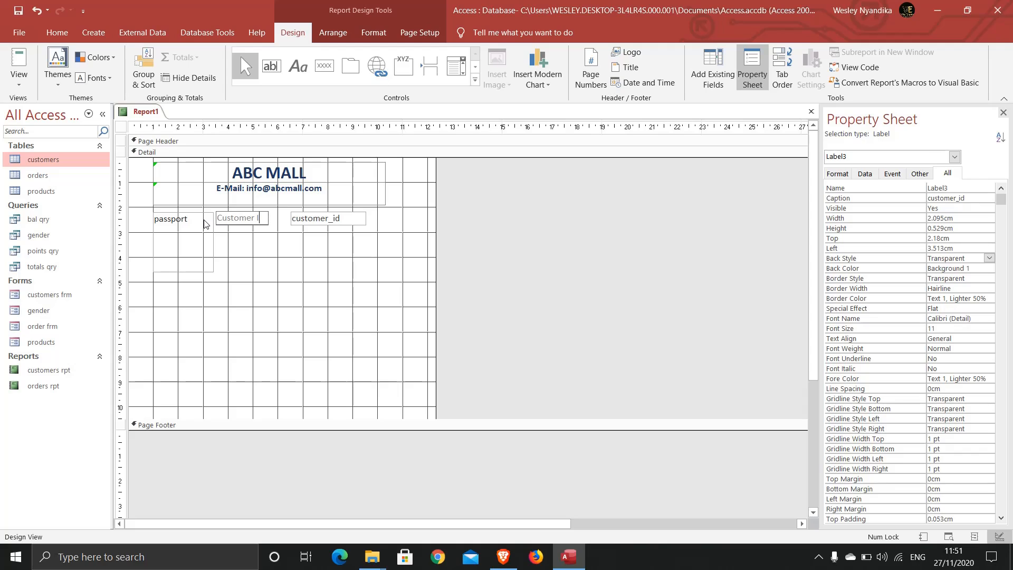
click(262, 254)
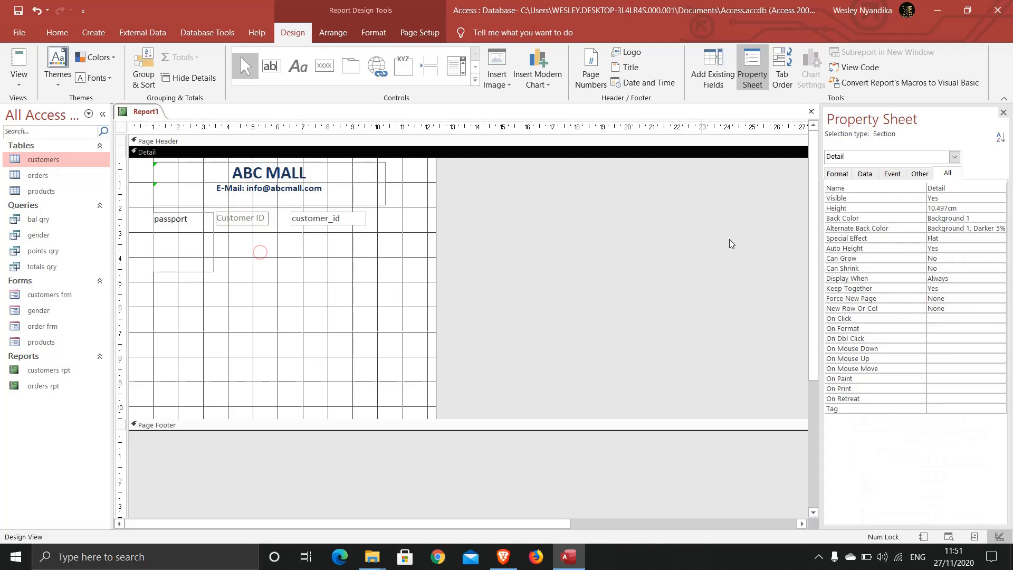
Add the first_name field below customer_id, align it, and caption it 'First Name'.
click(714, 80)
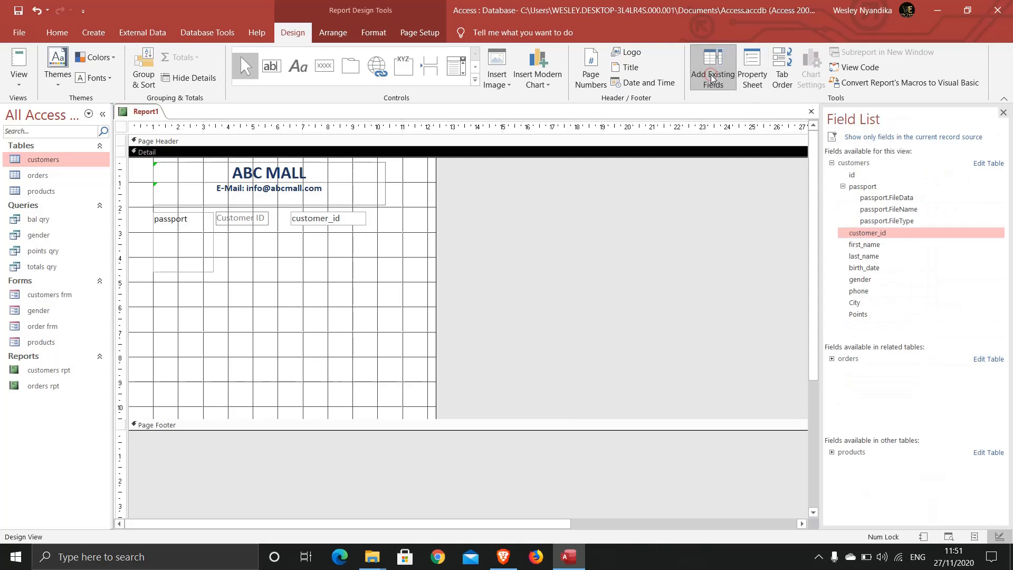
drag(867, 248, 292, 235)
click(369, 271)
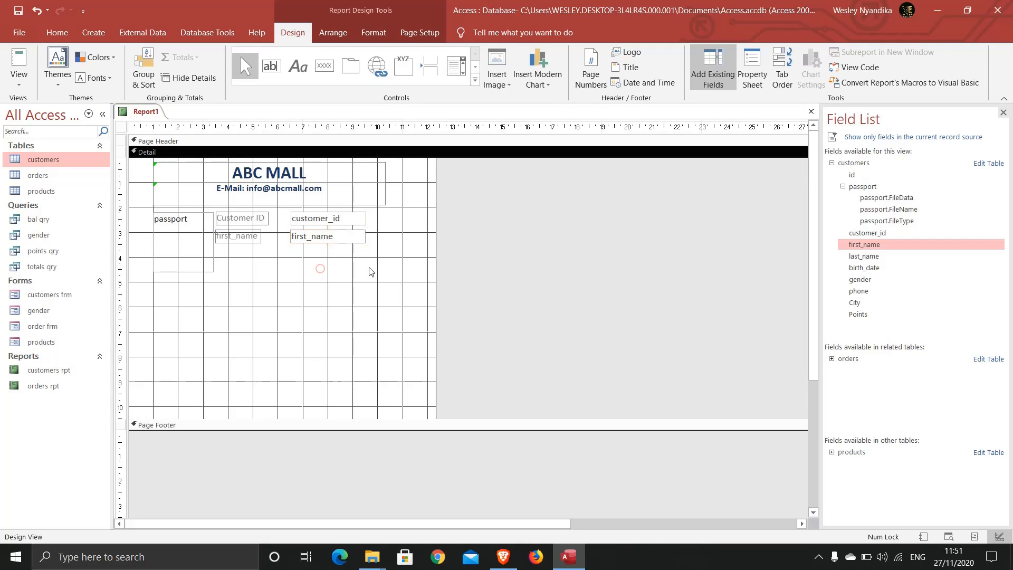
drag(372, 270, 232, 233)
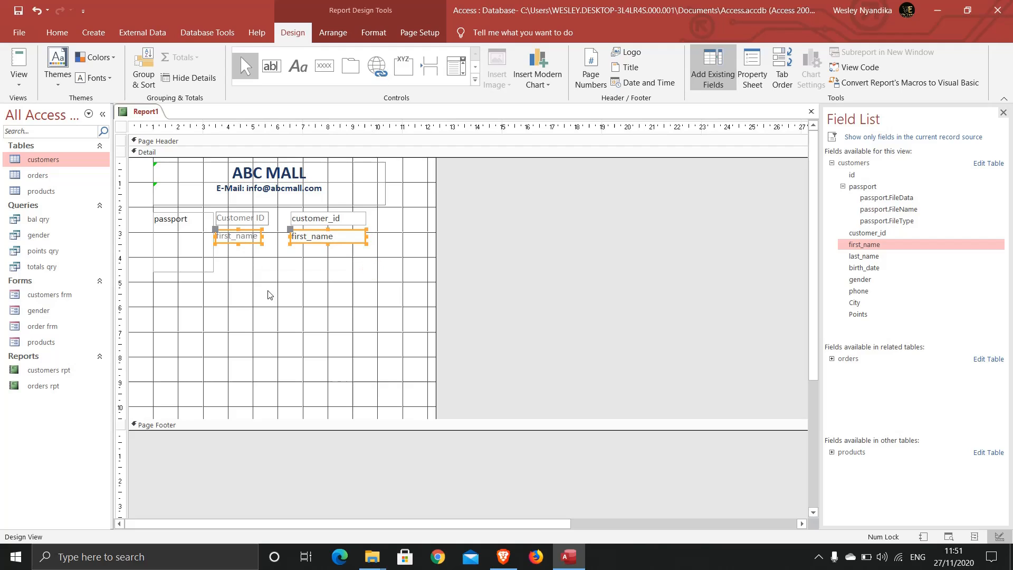
key(Up)
click(268, 294)
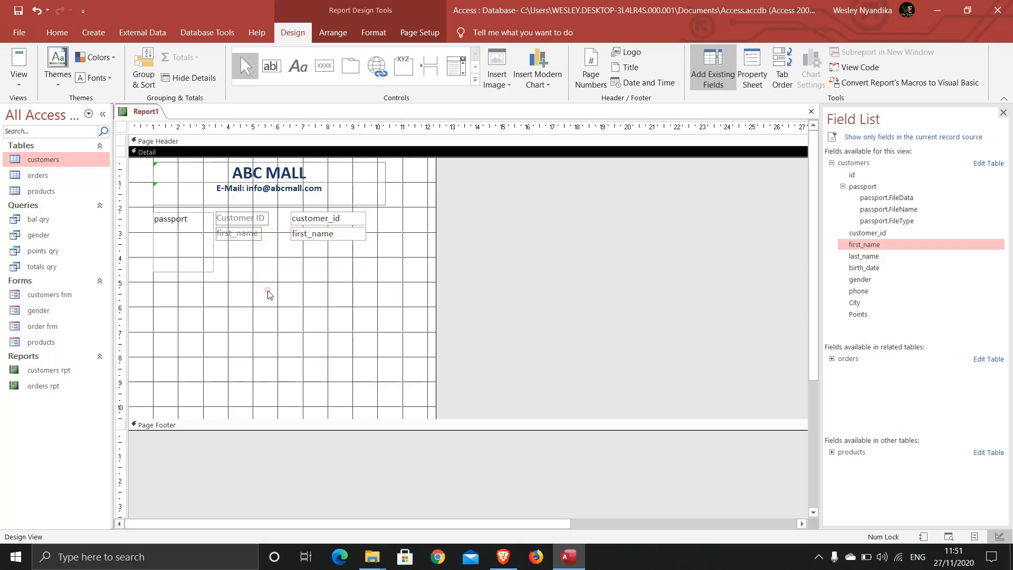
double_click(246, 236)
click(254, 234)
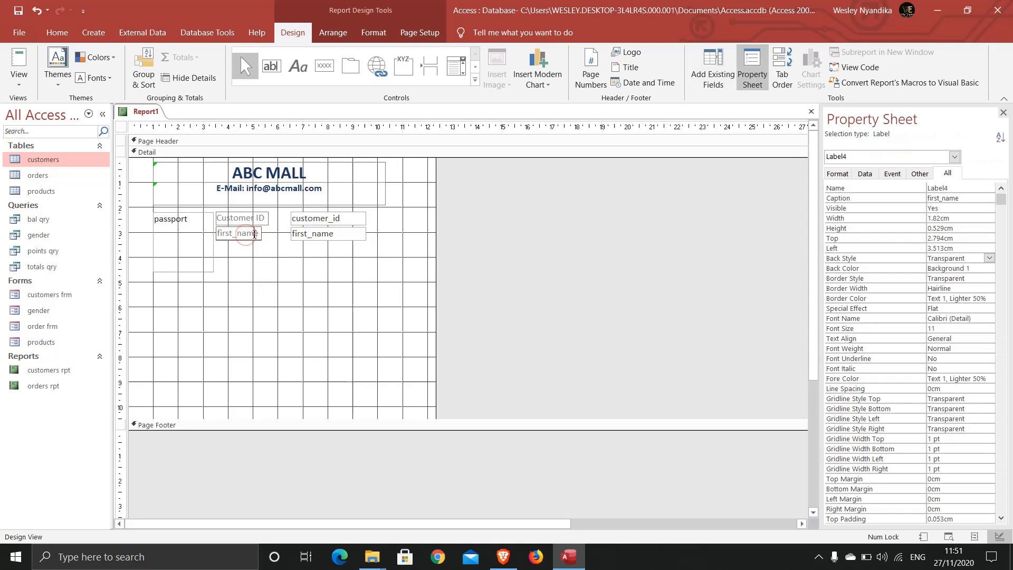
double_click(254, 234)
key(BackSpace)
Add the last_name field below first_name and caption it 'Last Name'.
click(708, 81)
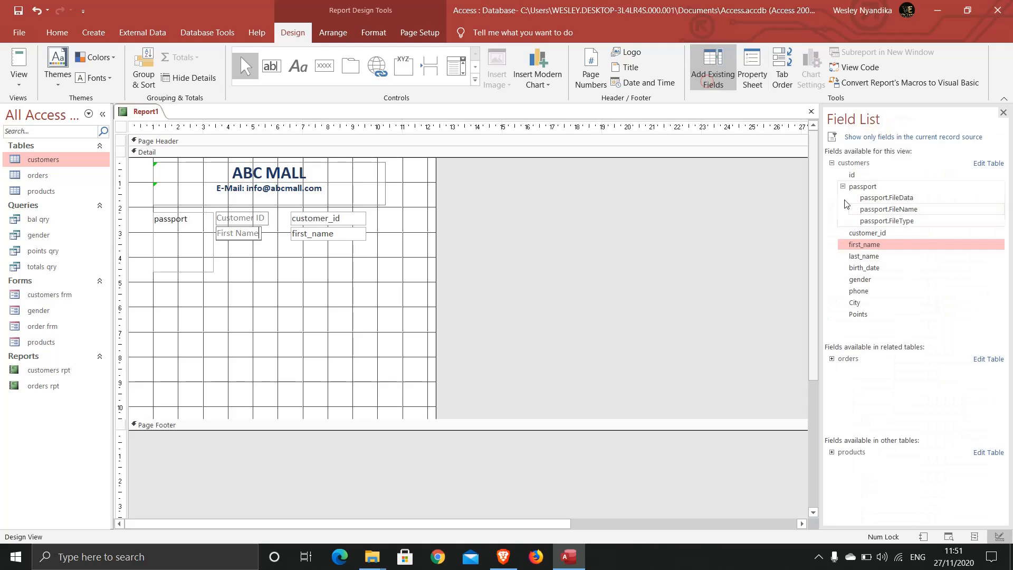
drag(863, 256, 293, 245)
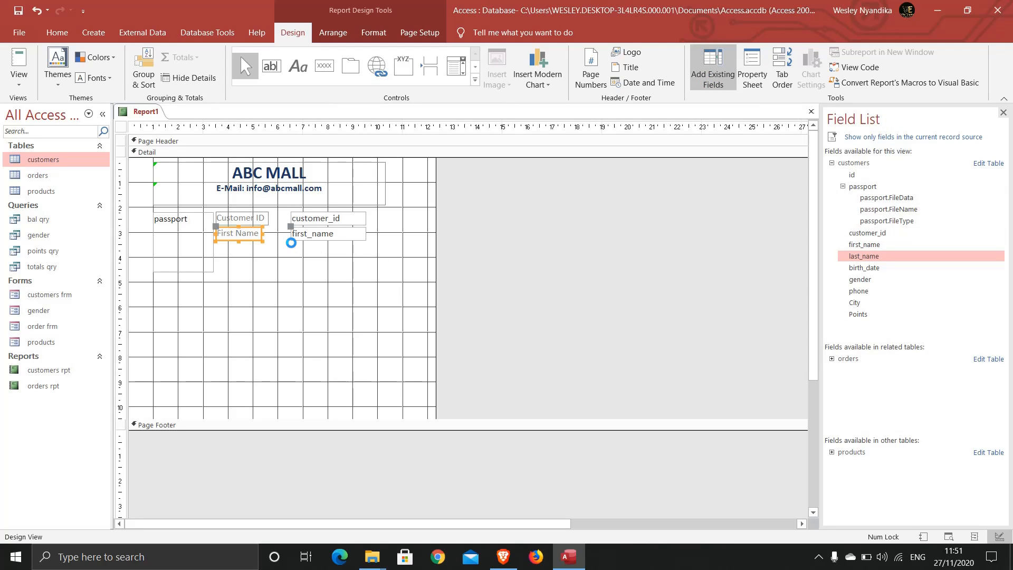
double_click(247, 250)
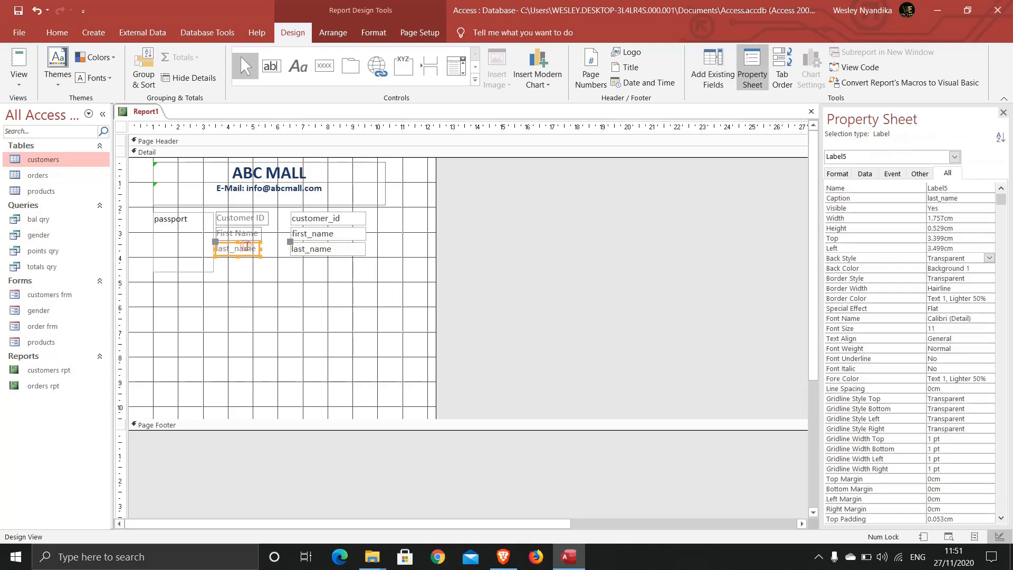
double_click(246, 248)
key(BackSpace)
key(BackSpace)
key(BackSpace)
key(BackSpace)
key(BackSpace)
key(BackSpace)
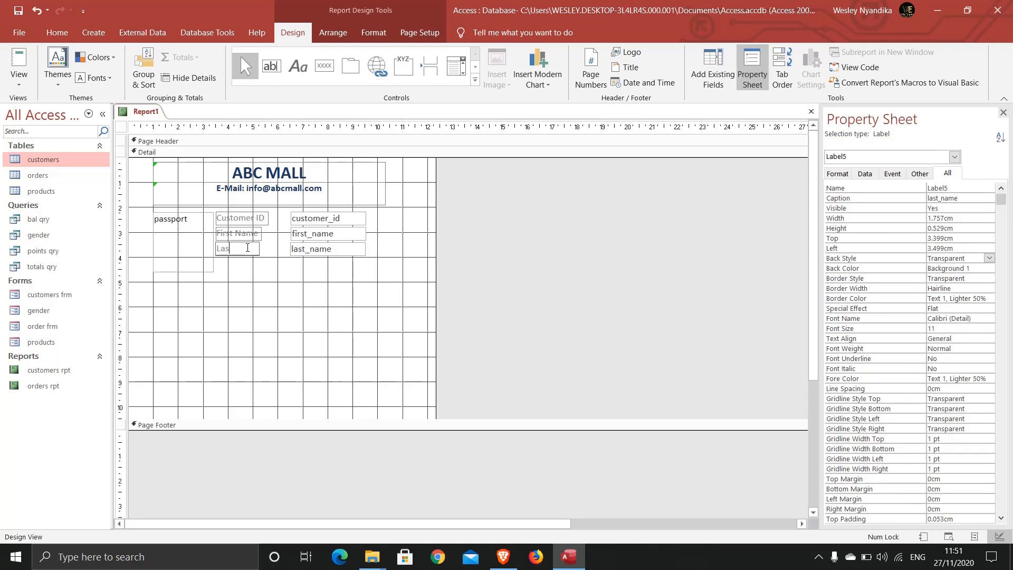
text(Last Name)
click(705, 59)
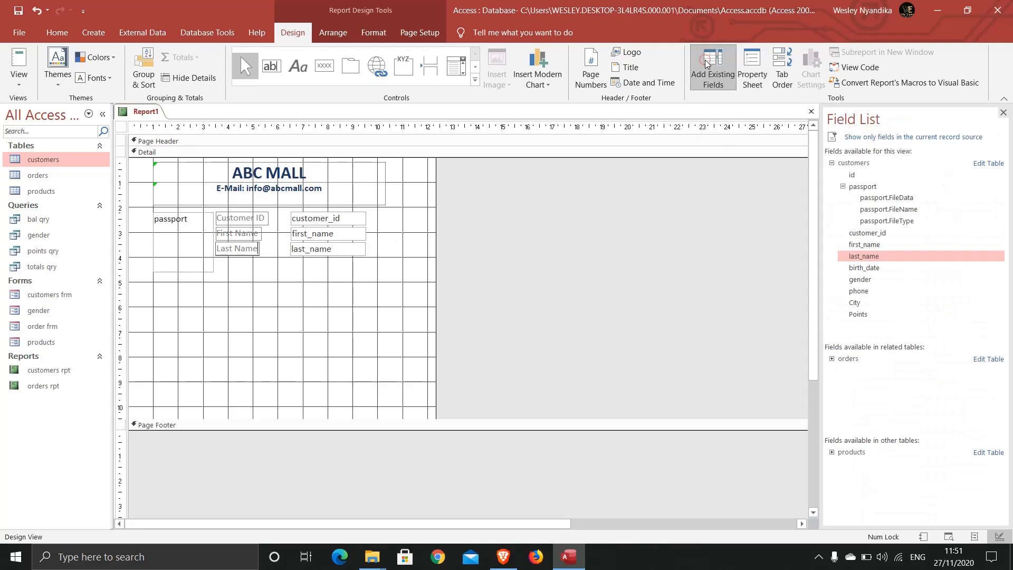
Add the birth_date field below last_name and caption it 'Date of Birth'.
click(862, 269)
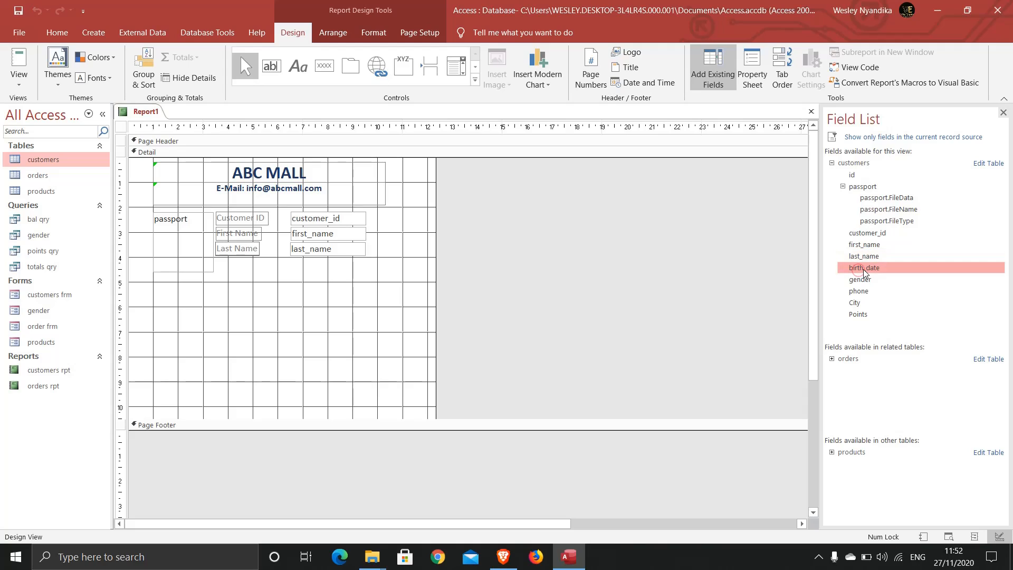
drag(865, 268, 293, 263)
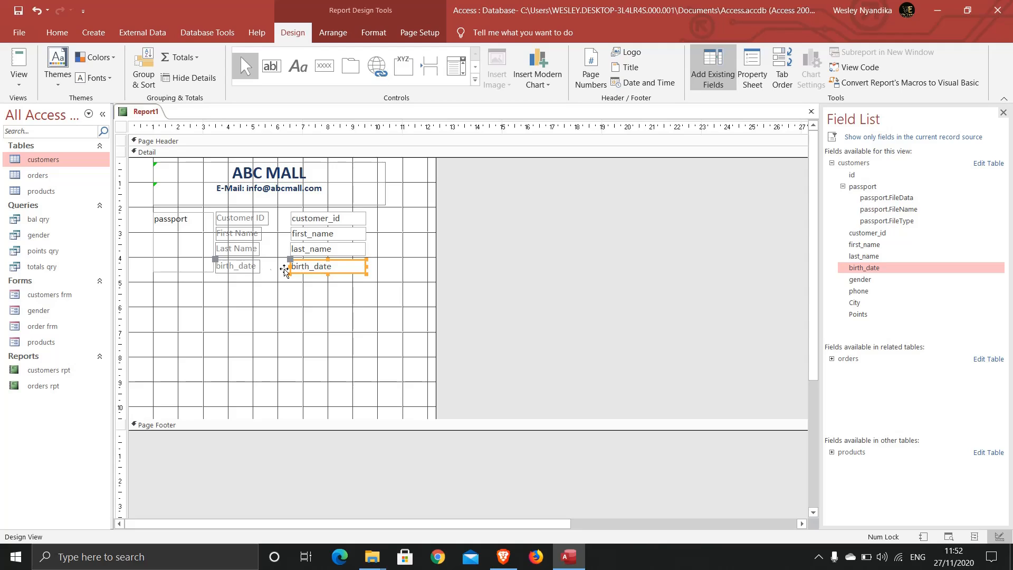
double_click(250, 268)
double_click(250, 266)
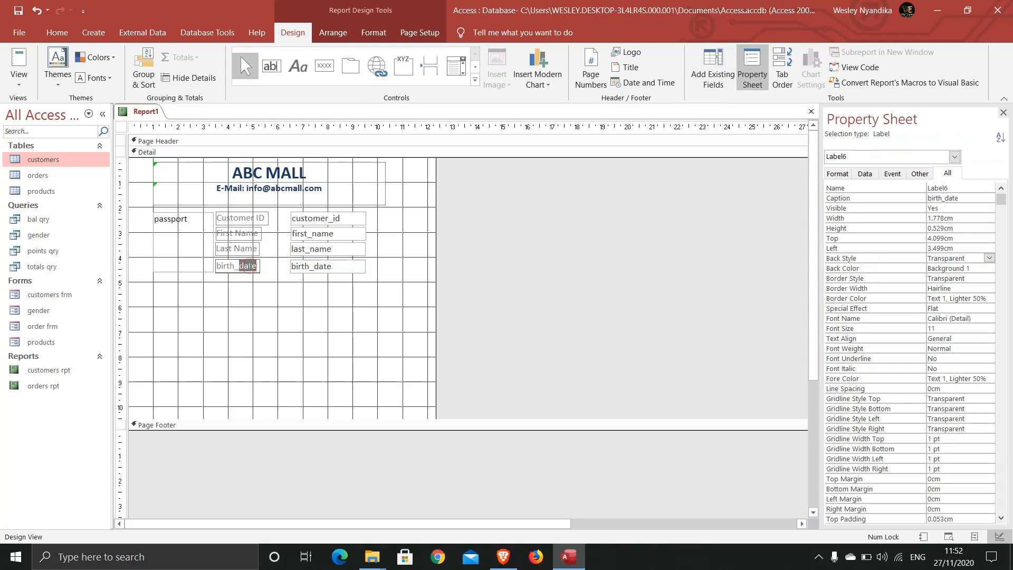
key(BackSpace)
key(BackSpace)
key(BackSpace)
click(268, 308)
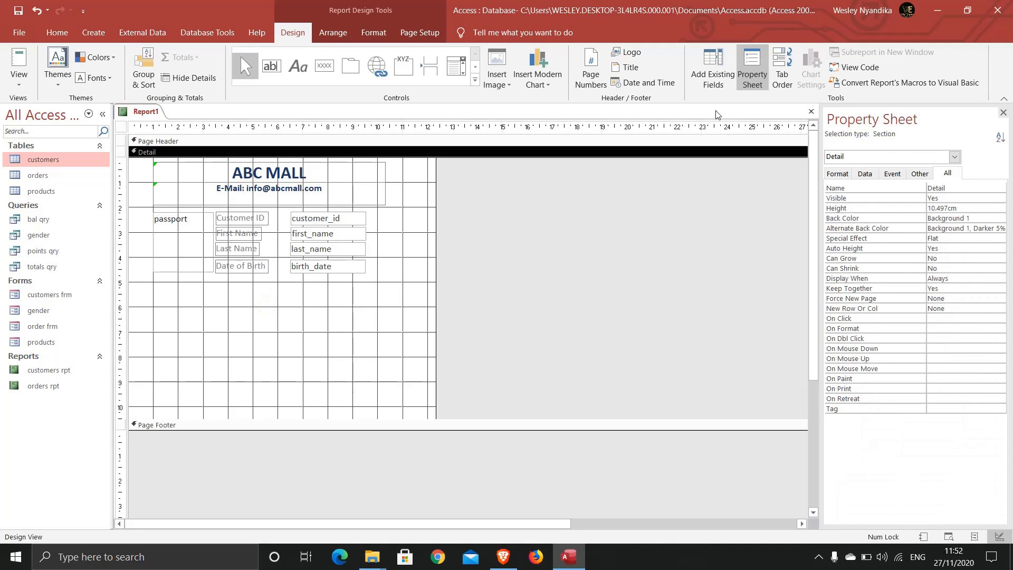
Add the gender field below birth_date, align it, and start captioning it 'Gender'.
click(713, 77)
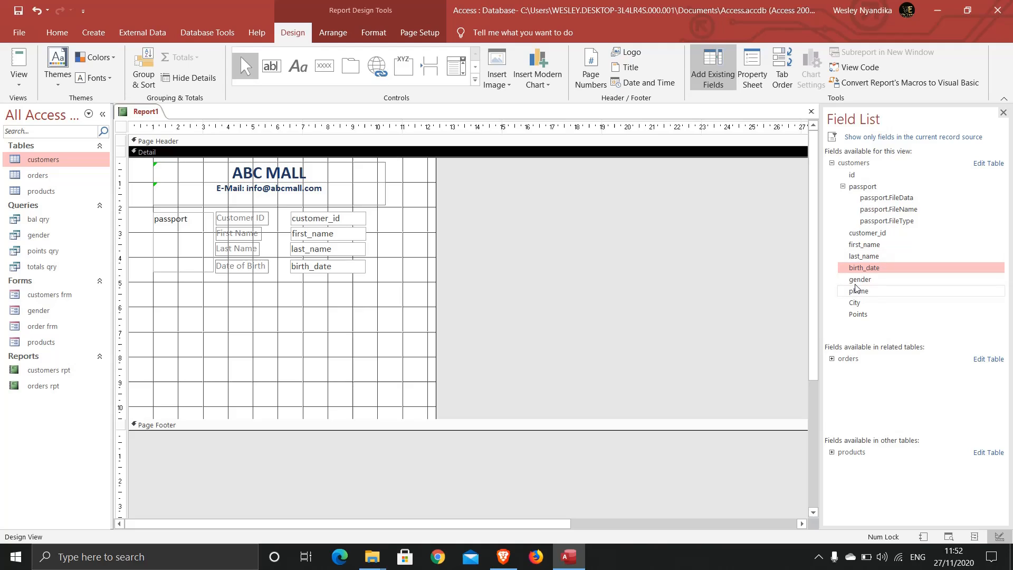
drag(860, 283, 294, 282)
click(317, 309)
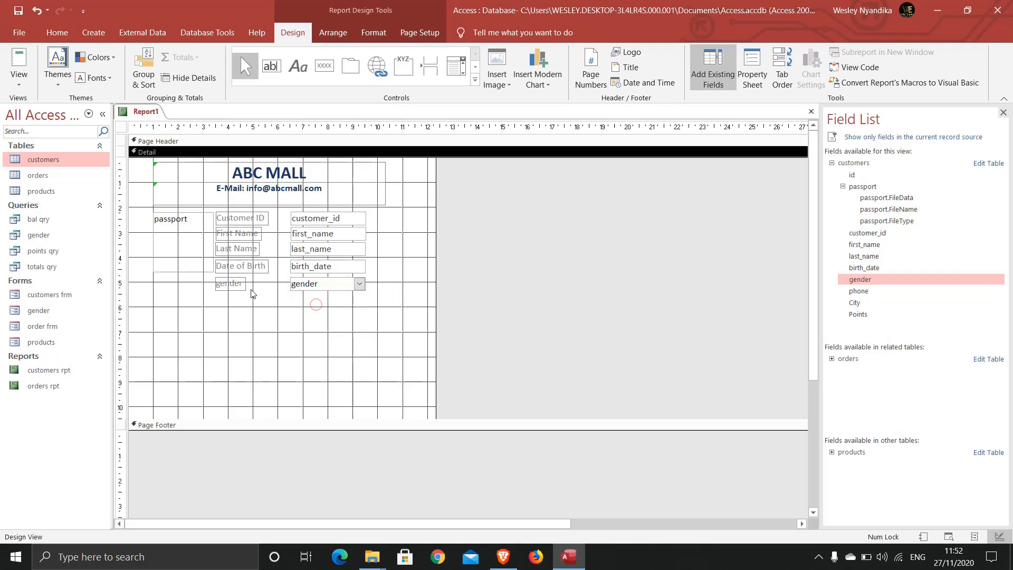
drag(339, 306, 231, 289)
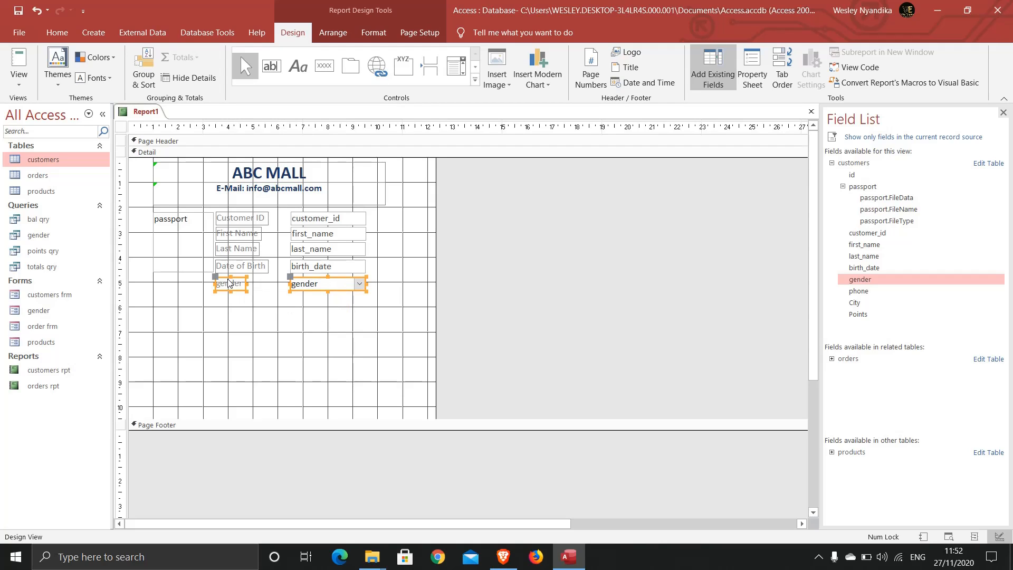
key(Up)
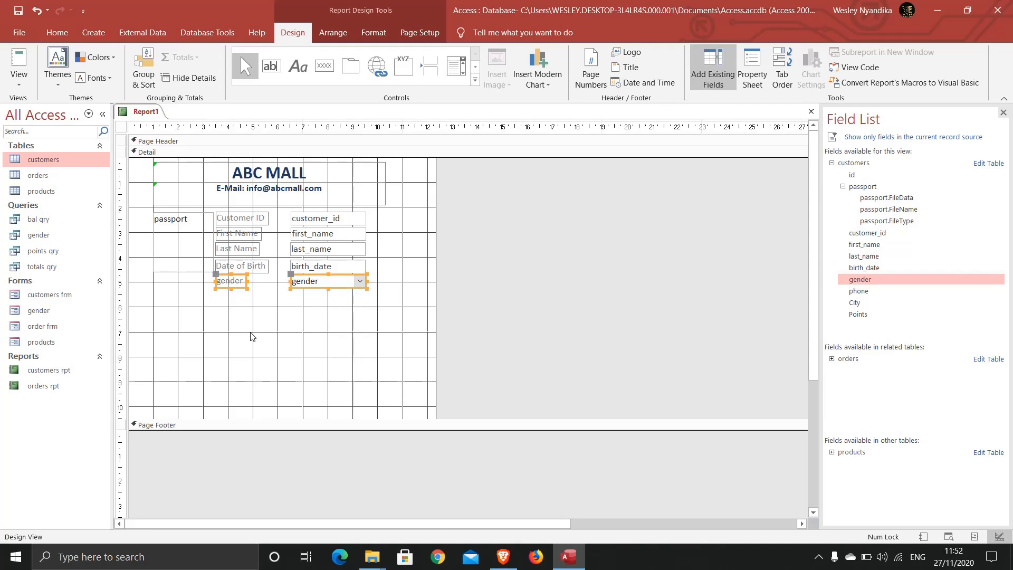
click(251, 336)
double_click(232, 281)
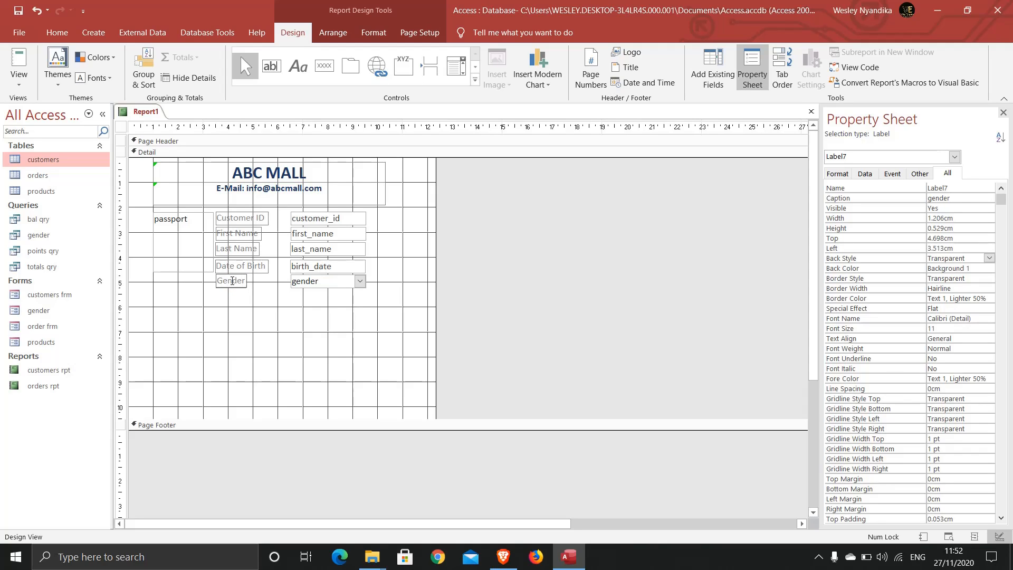
Finish the Gender caption and make the passport photo box taller.
click(270, 310)
click(186, 264)
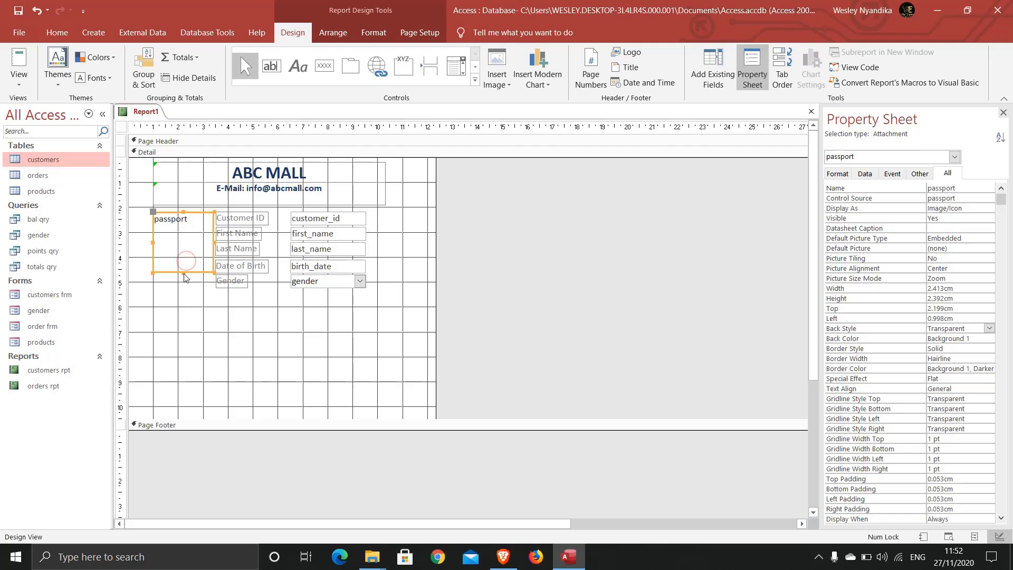
drag(183, 270, 183, 285)
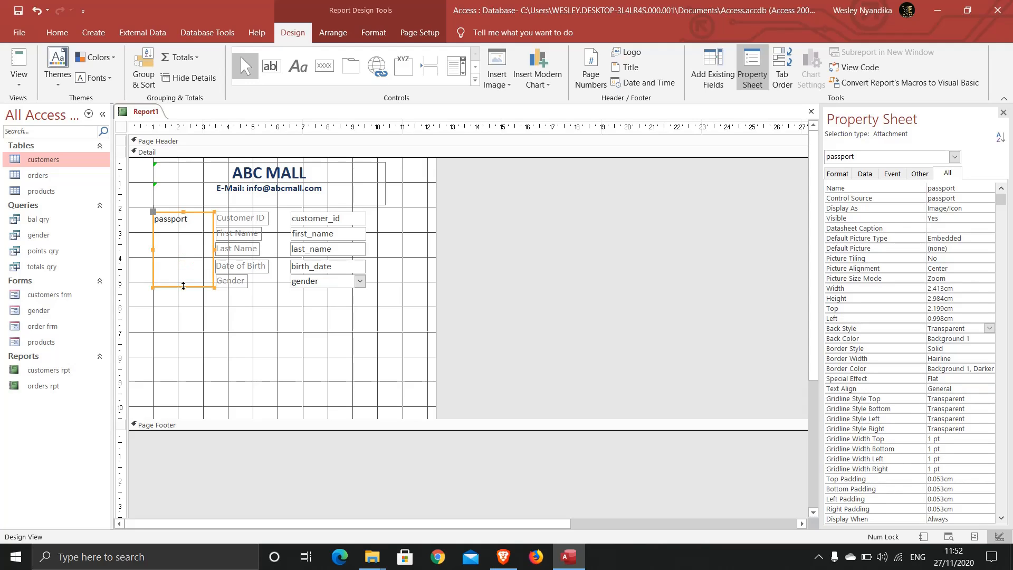
click(265, 318)
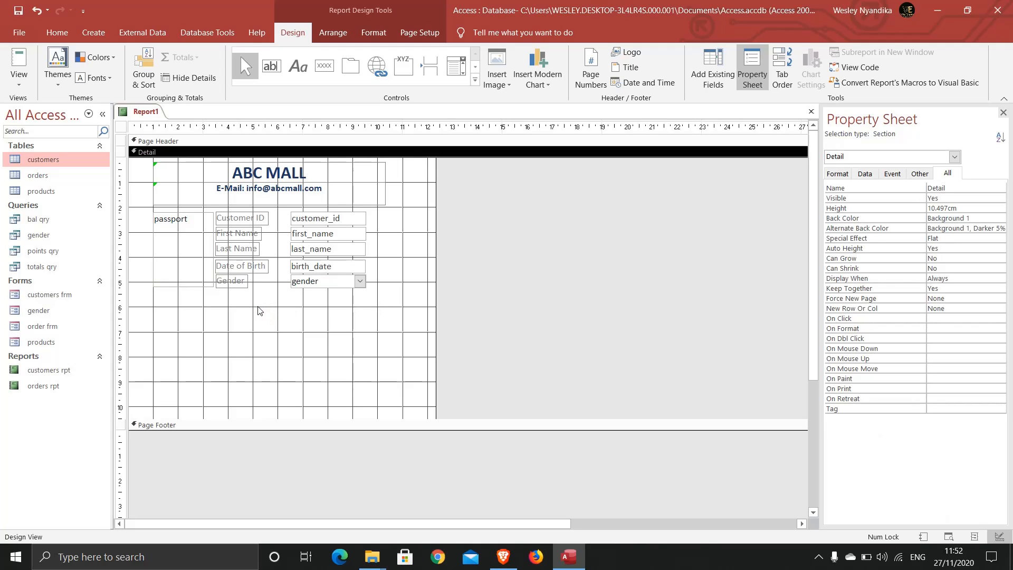
Make the five field labels, Customer ID through Gender, bold and dark blue.
drag(251, 307, 223, 217)
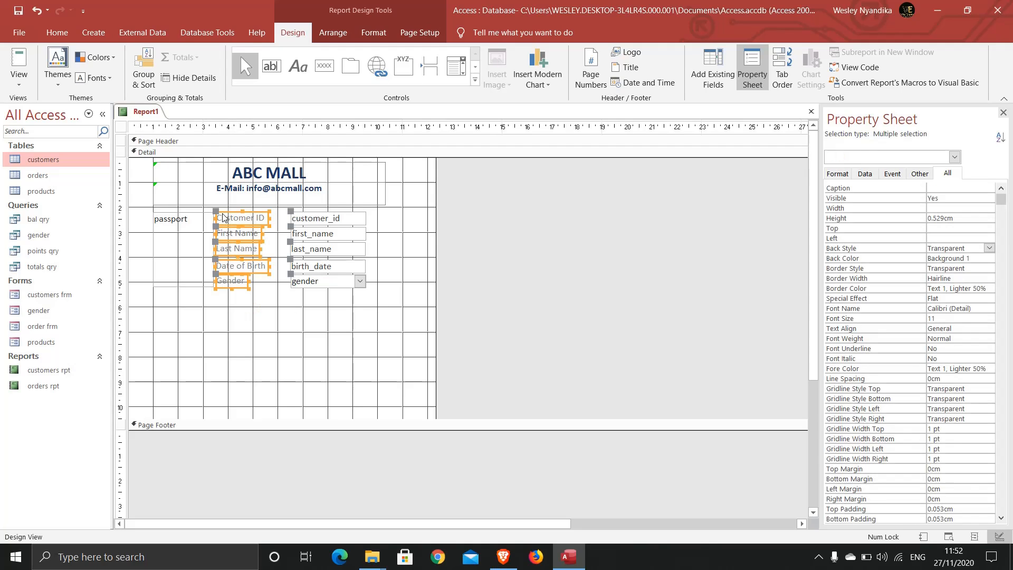
click(57, 32)
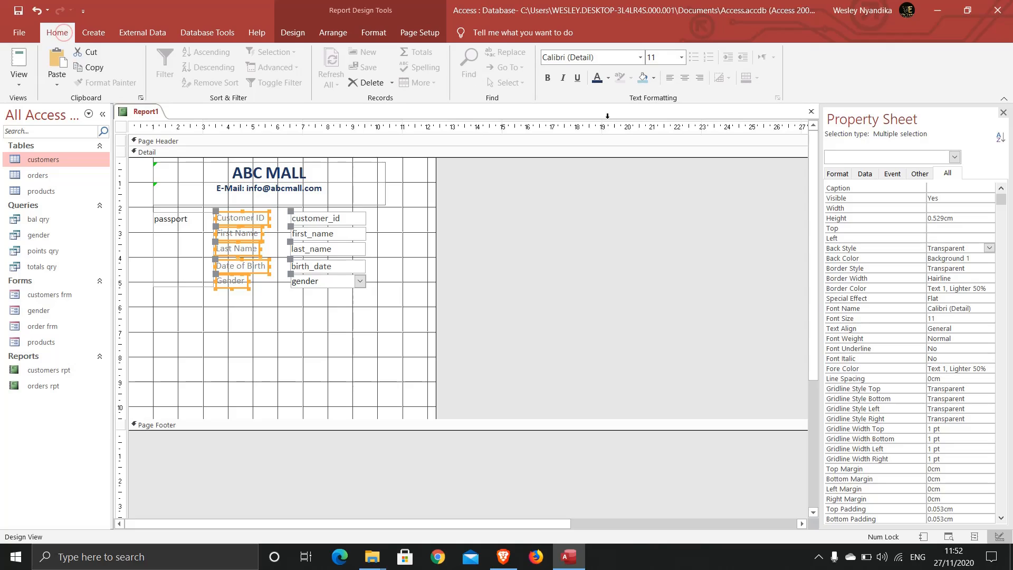
click(544, 82)
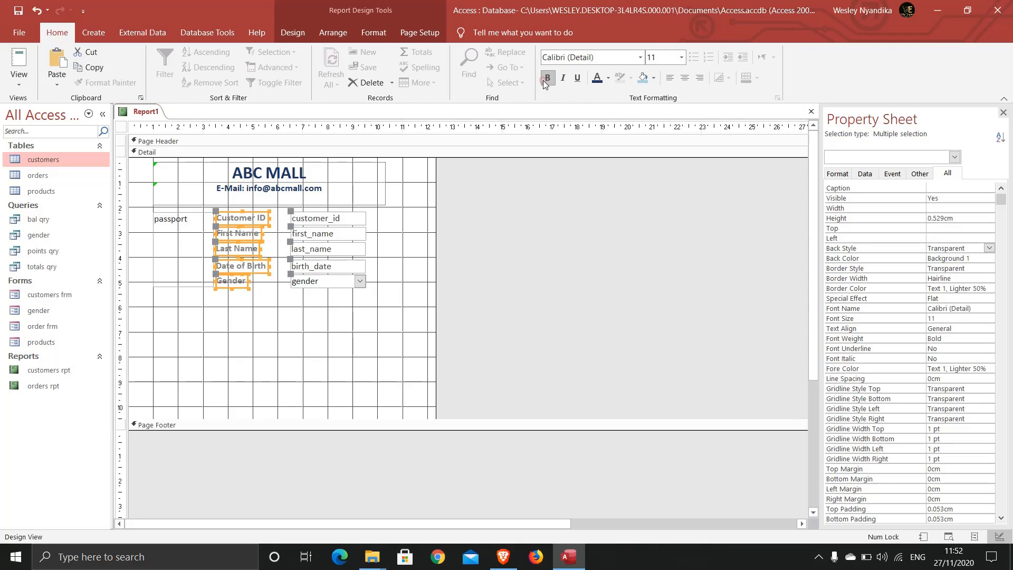
click(598, 80)
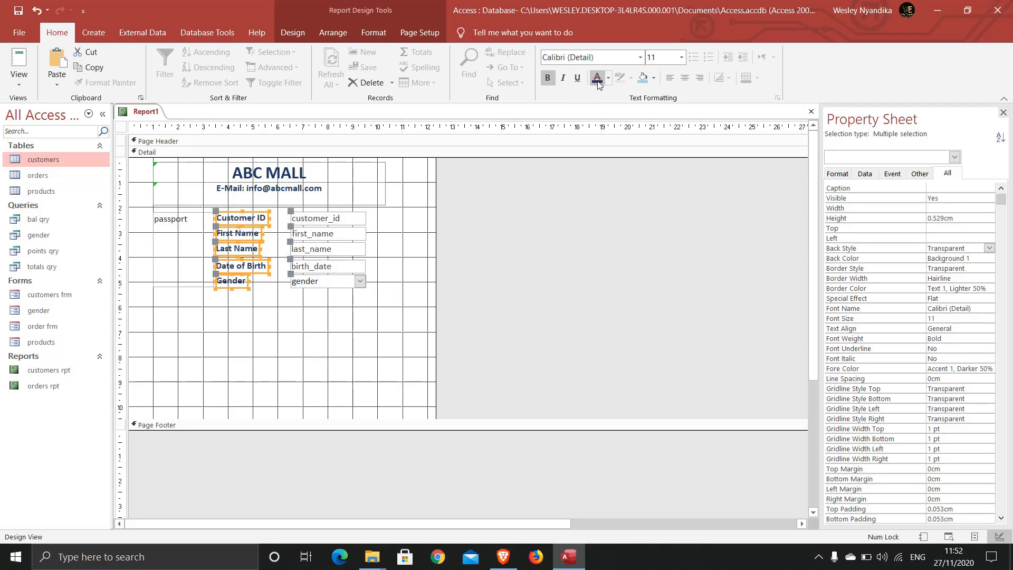
click(355, 353)
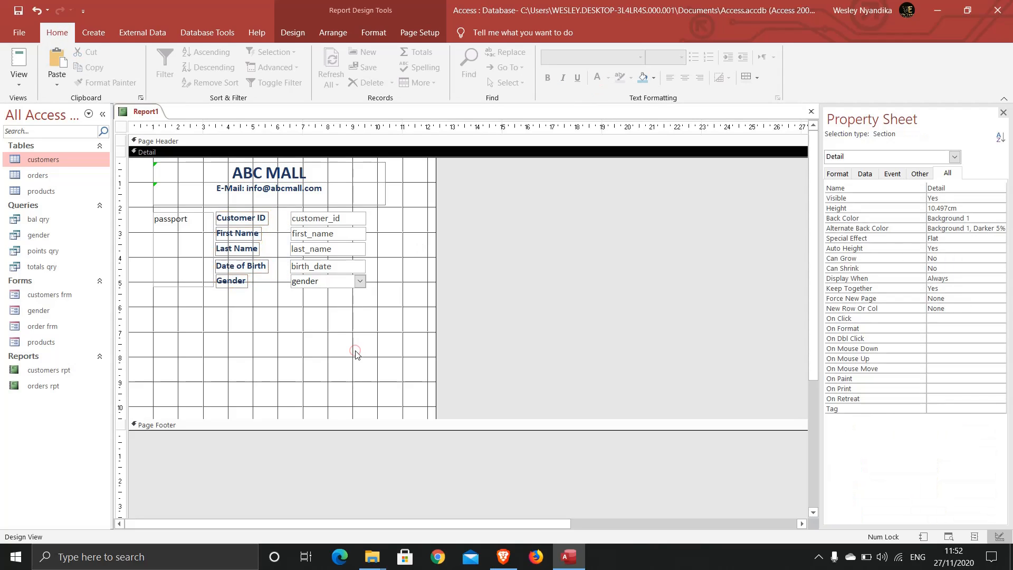
click(393, 304)
drag(393, 304, 288, 224)
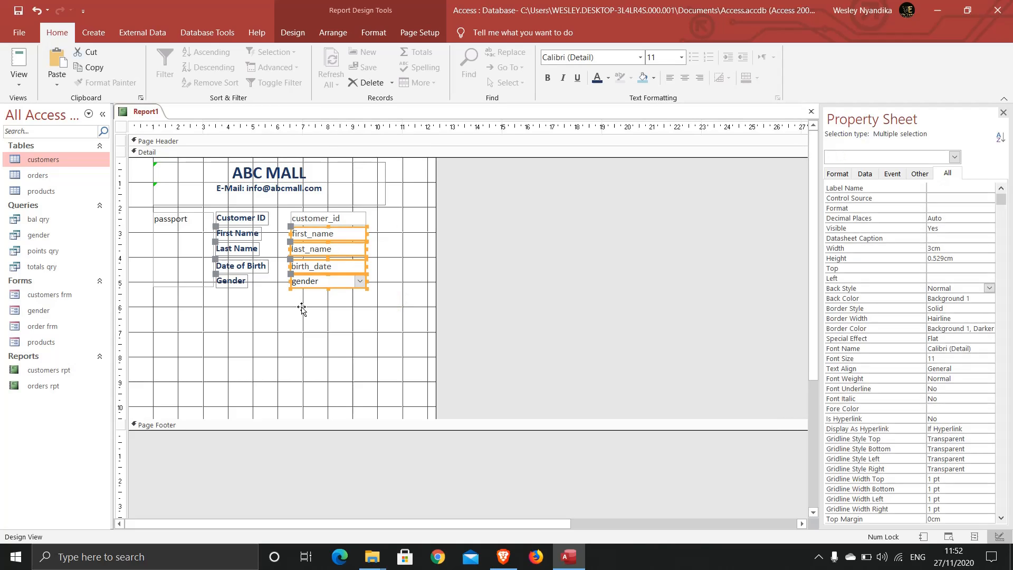
click(298, 350)
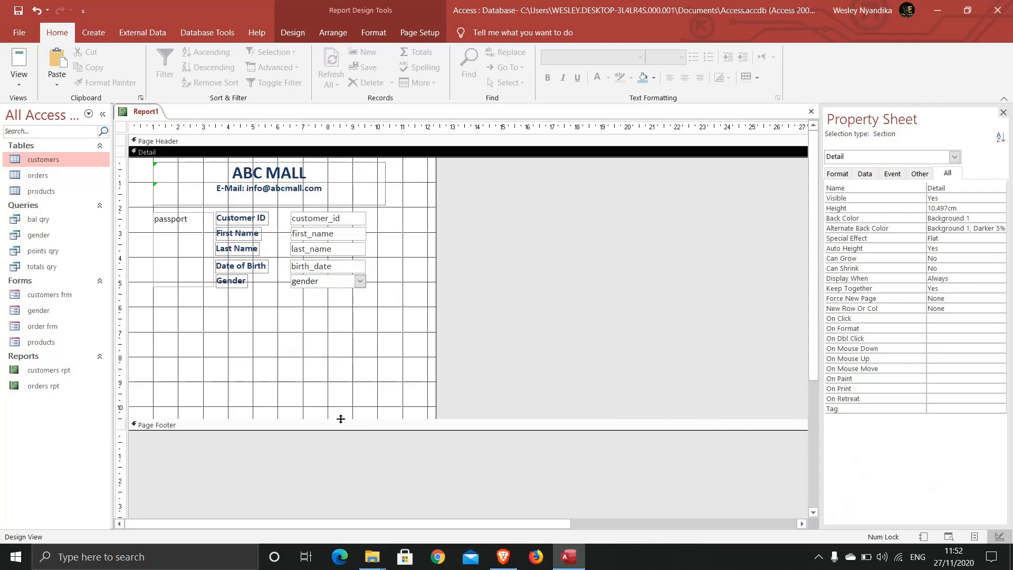
Shorten the Detail section to card height, save the report as 'ids', and show Report View.
drag(340, 420, 323, 380)
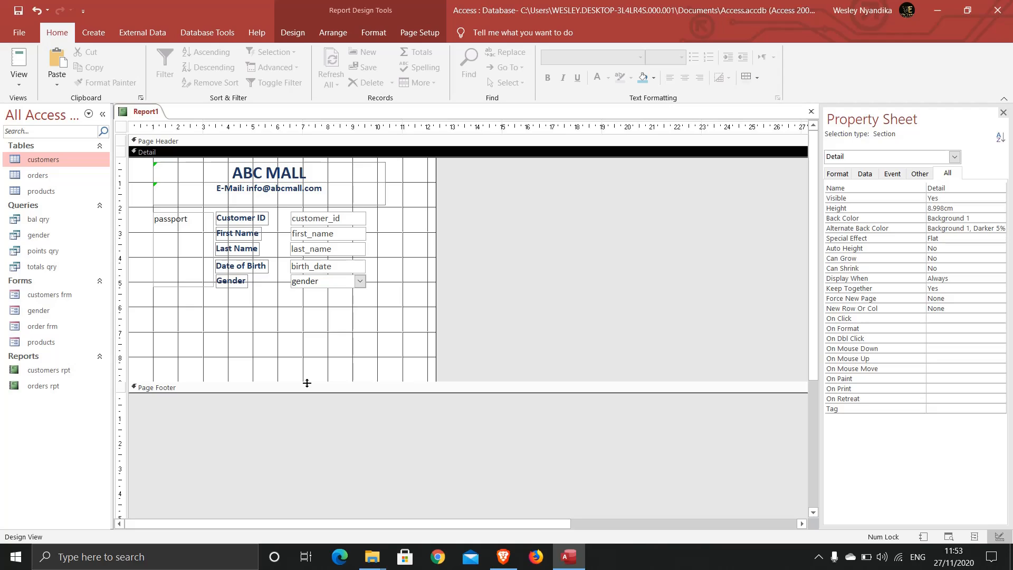
drag(307, 382, 294, 298)
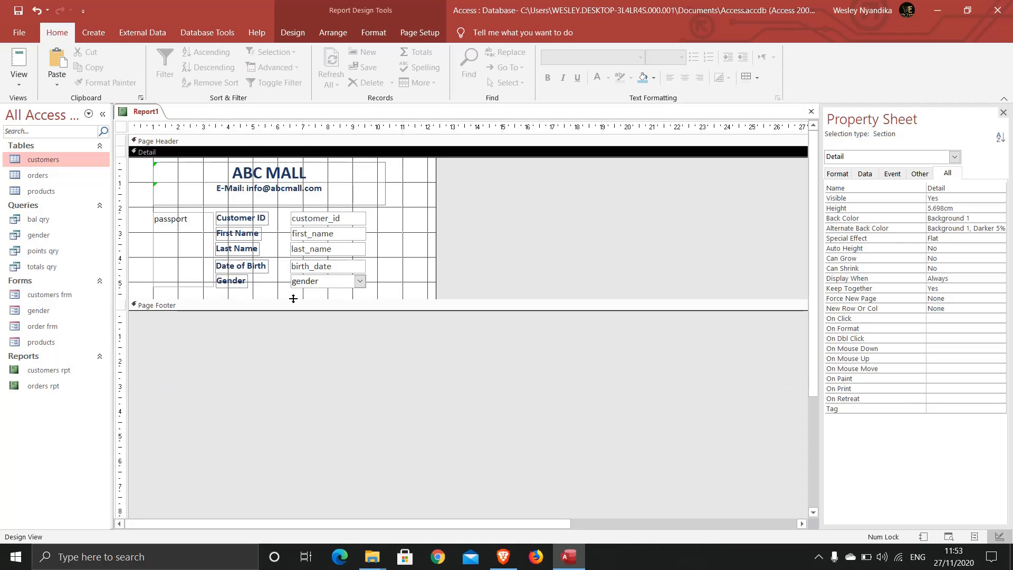
right_click(145, 115)
click(172, 125)
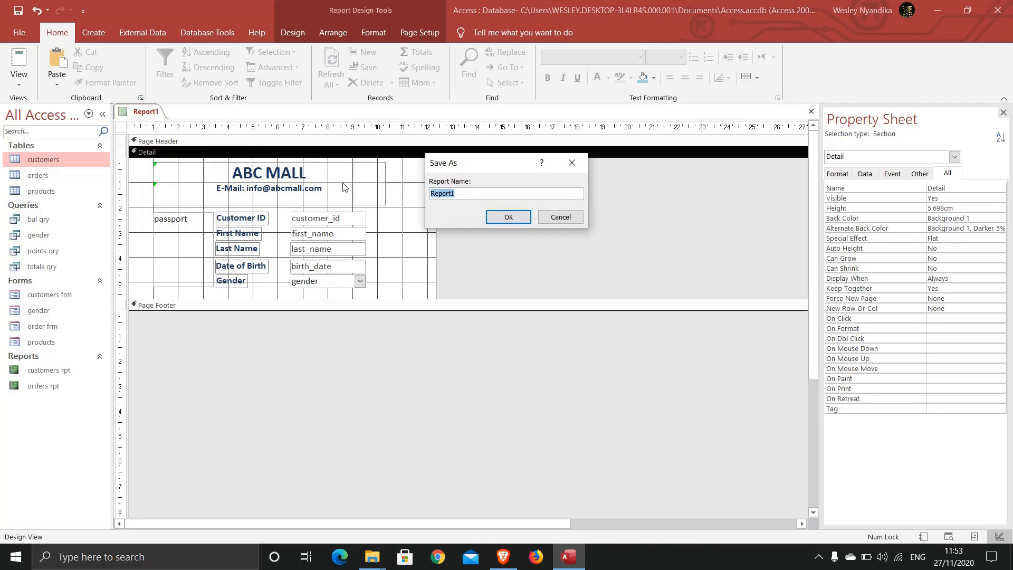
text(ids)
click(508, 217)
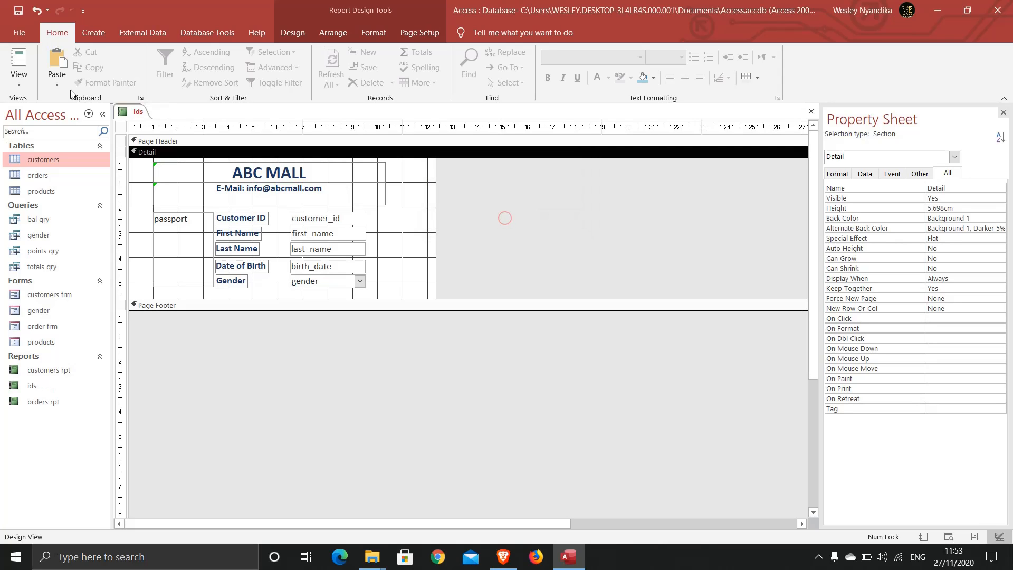
click(22, 62)
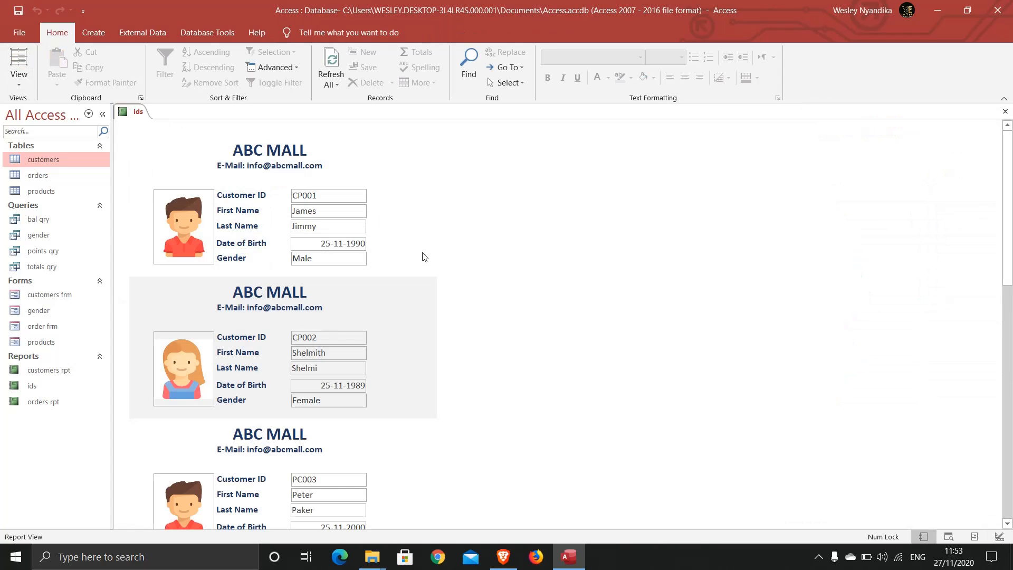
Inspect the first customer card's Gender value in Report View before returning to Design View.
drag(1007, 212, 1009, 242)
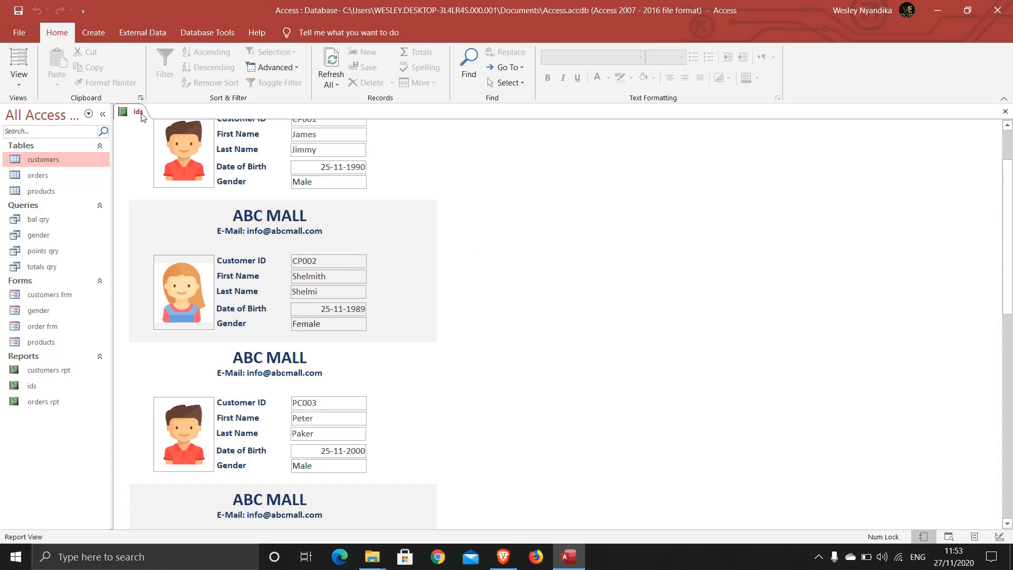
double_click(364, 184)
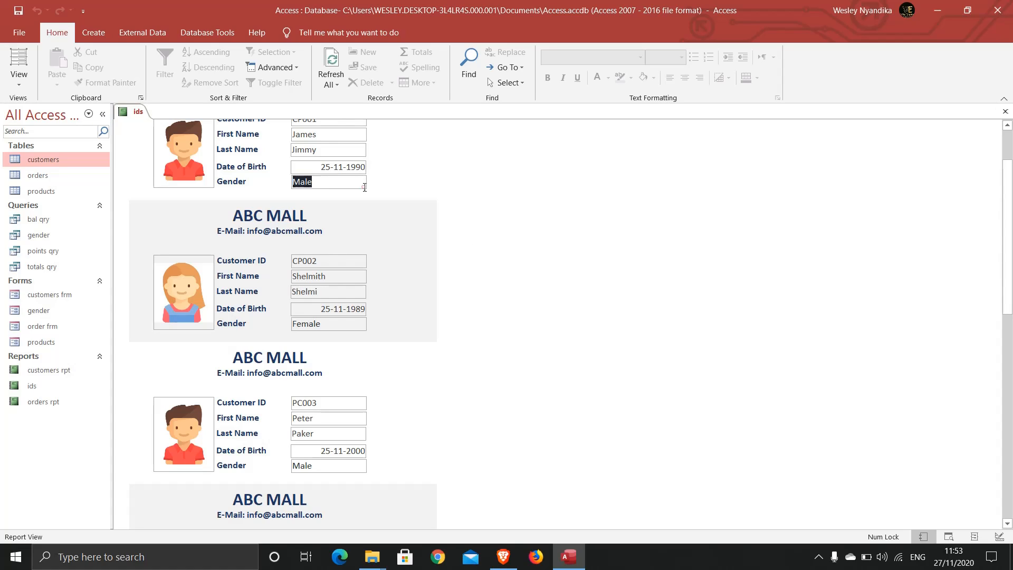
click(299, 182)
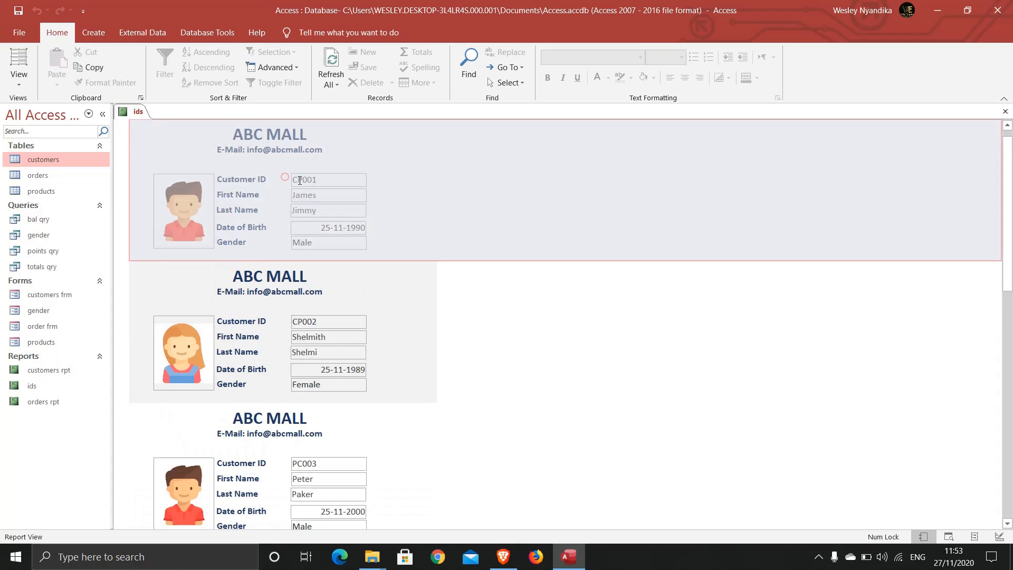
click(322, 242)
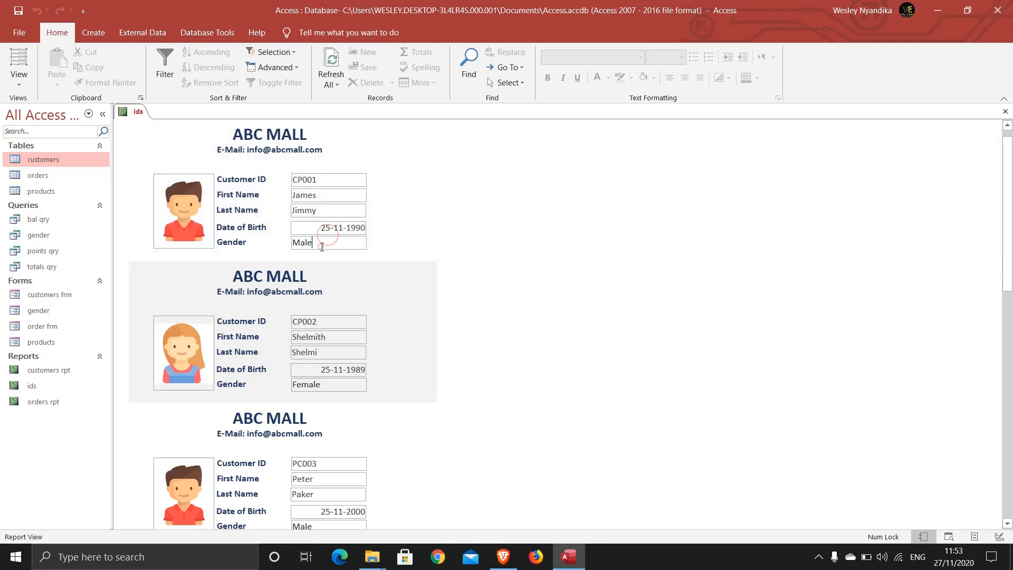
click(27, 76)
In Design View, select the five field text boxes on the ID card.
click(37, 193)
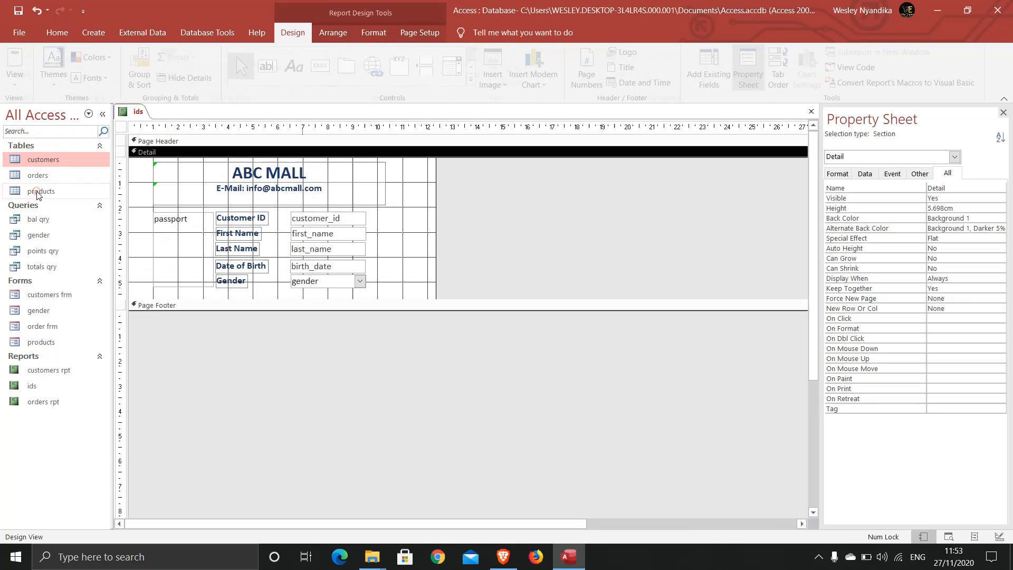
drag(371, 210, 344, 300)
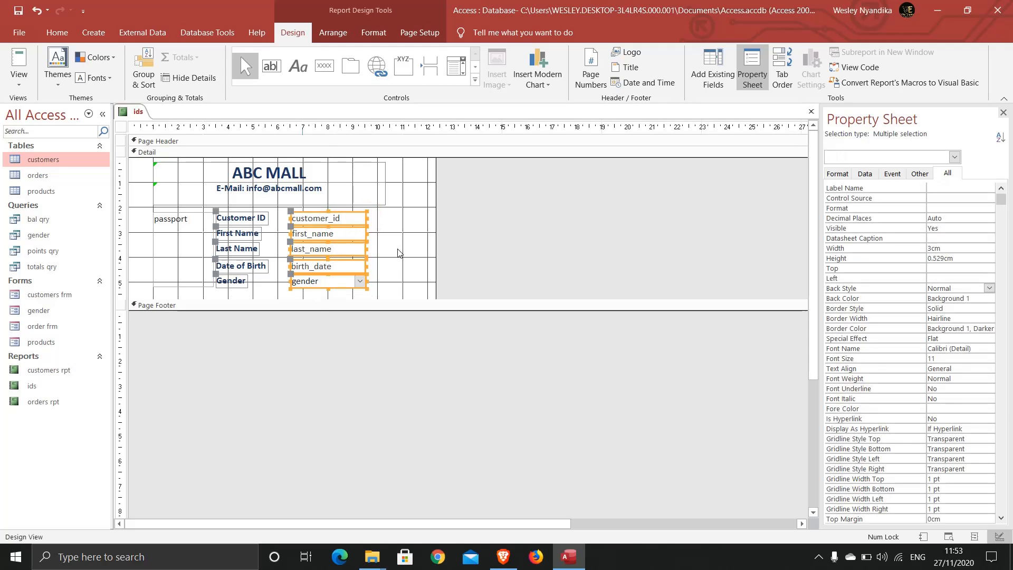
click(385, 217)
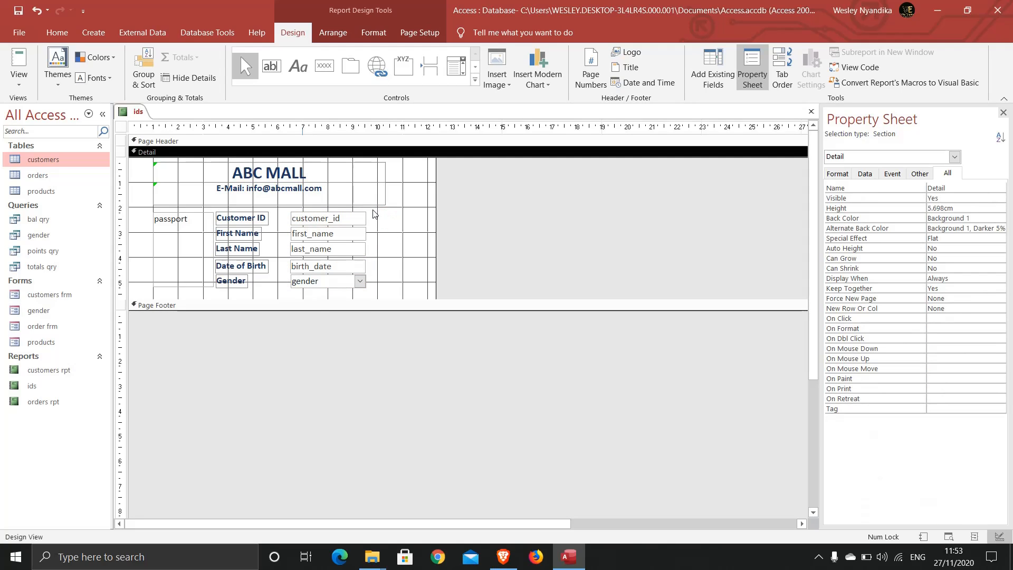
drag(373, 213, 320, 299)
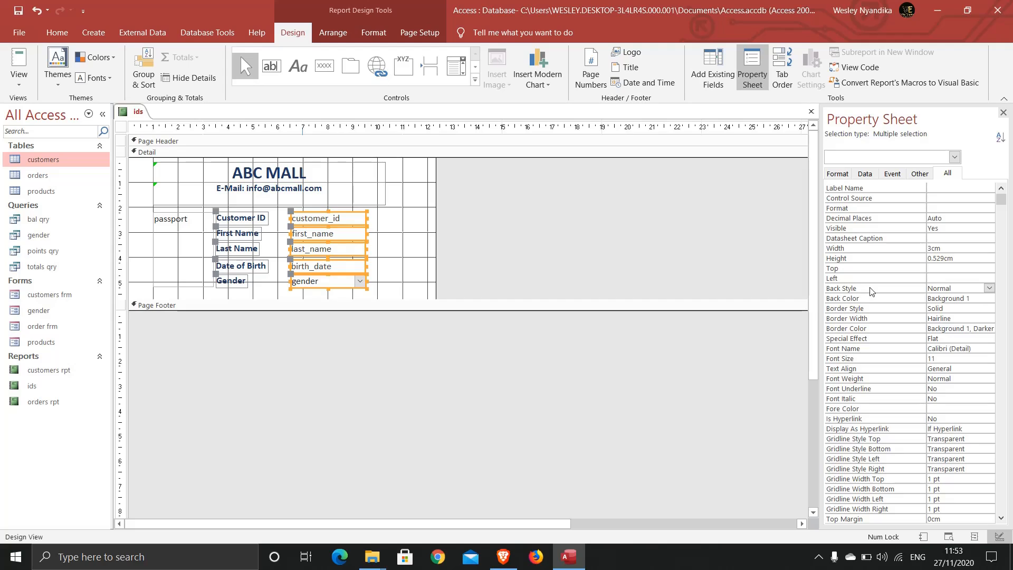
Set the text boxes' Back Style and Border Style to Transparent.
click(989, 289)
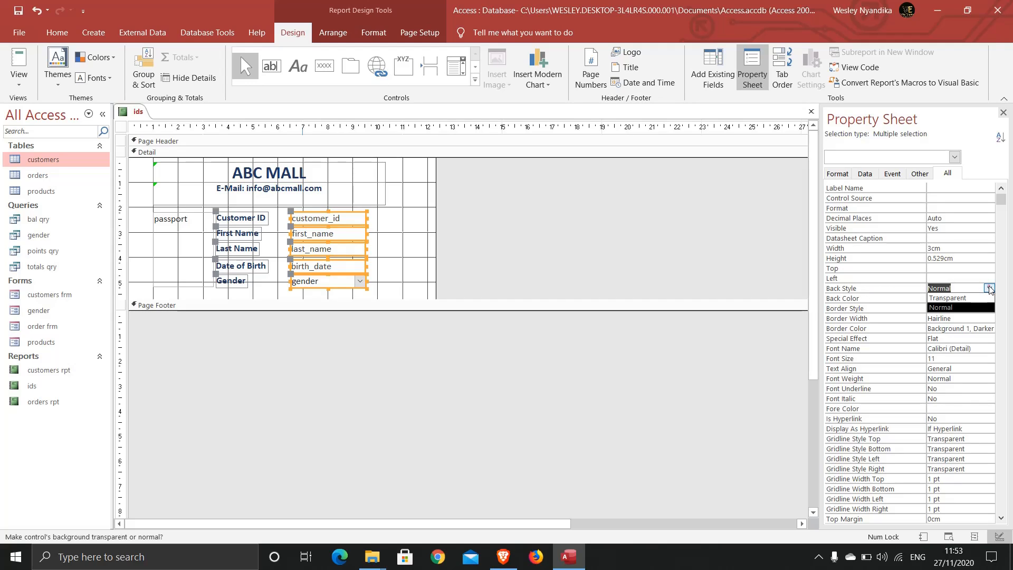
click(961, 300)
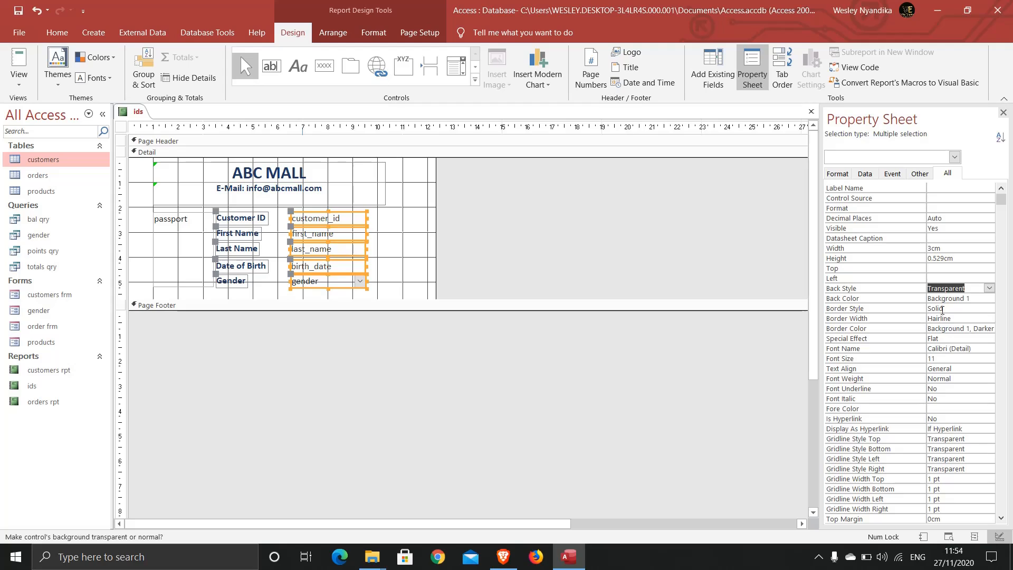
click(942, 309)
click(989, 308)
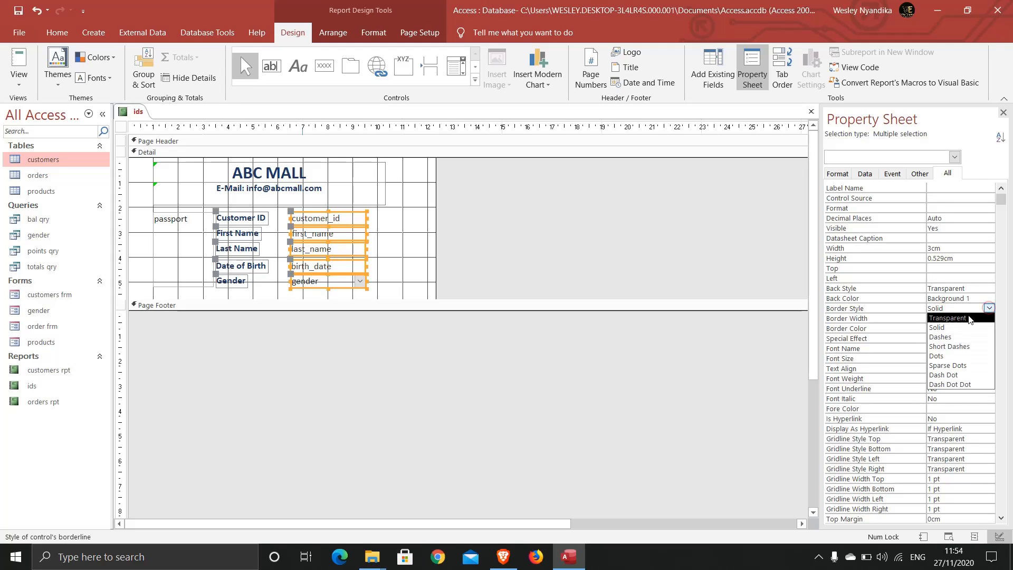
click(963, 318)
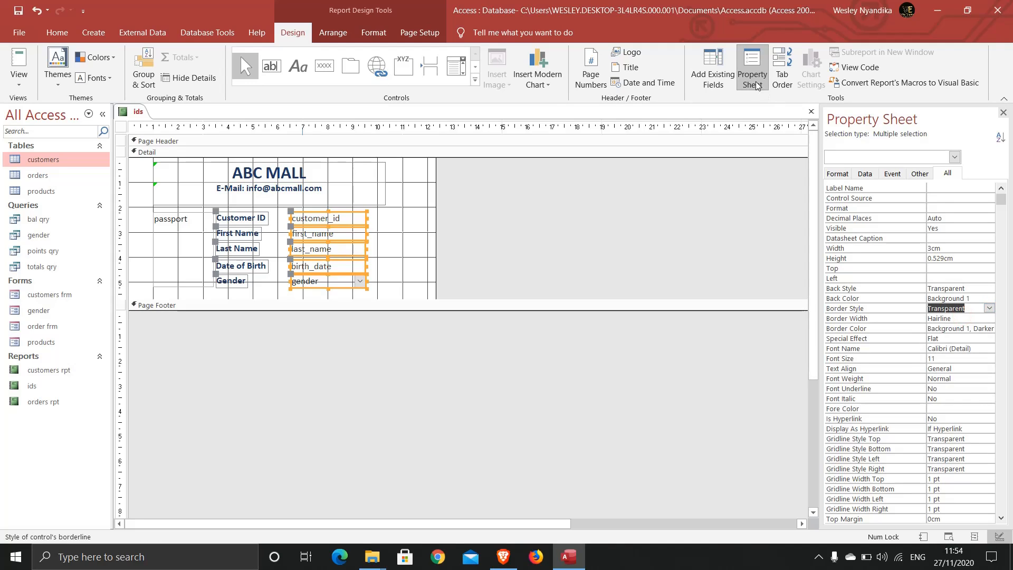
Save the ids report and preview the restyled cards in Report View.
right_click(136, 113)
click(142, 121)
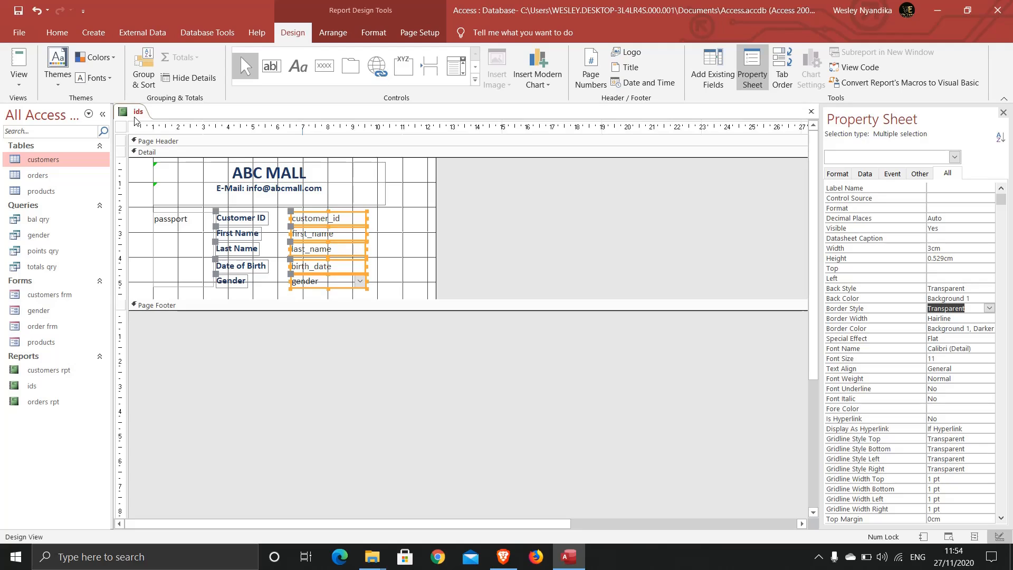
click(19, 62)
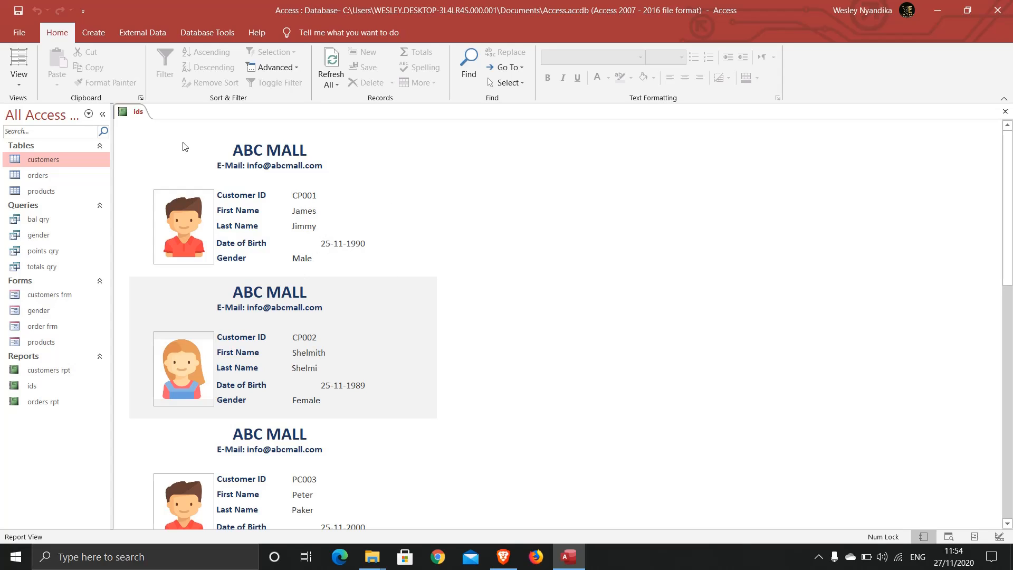
Return to Design View and reselect the five field text boxes.
click(20, 84)
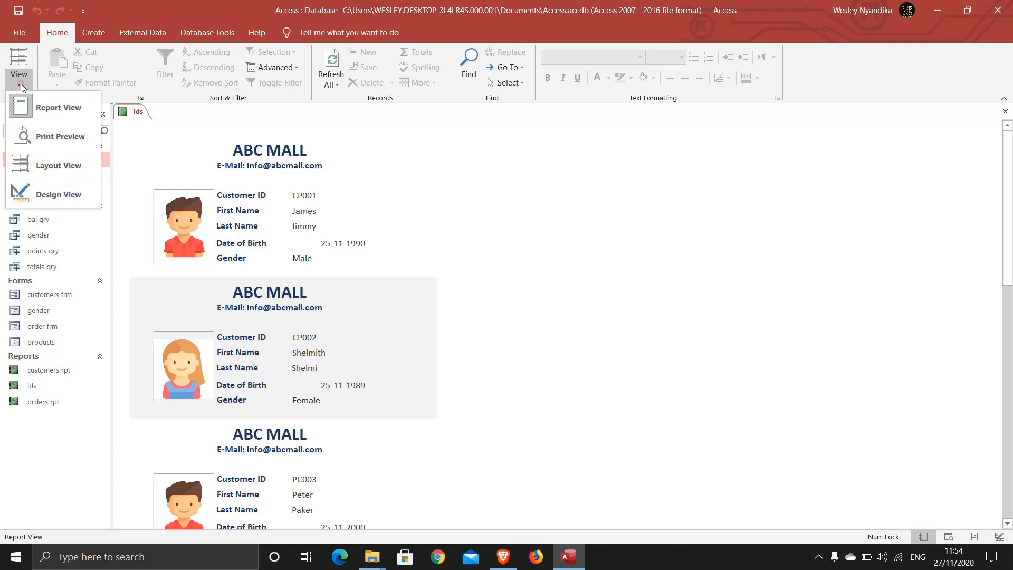
click(42, 194)
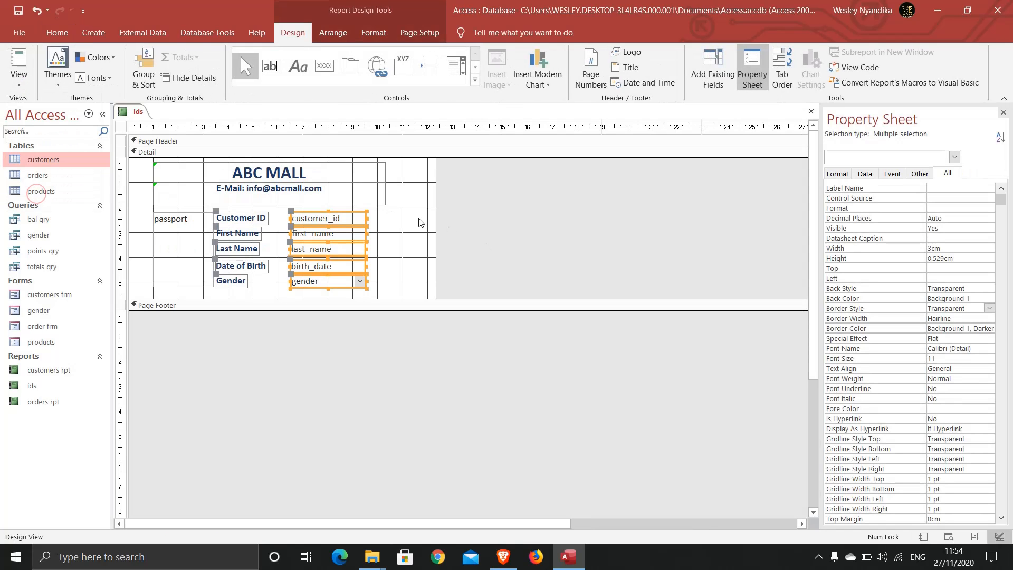
click(382, 219)
drag(381, 217, 303, 300)
Left-align the field values, save the report and preview it.
click(846, 371)
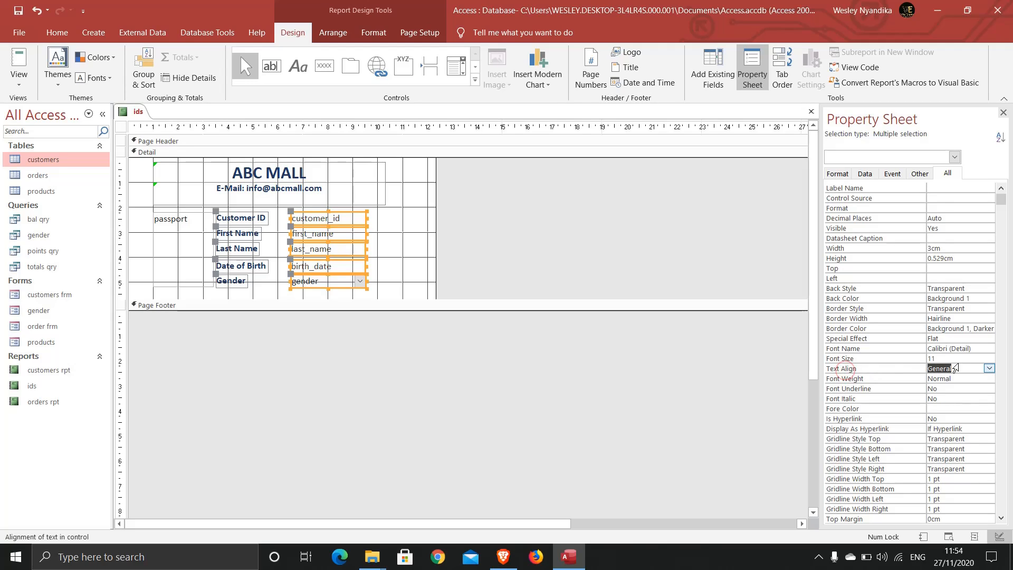
click(990, 369)
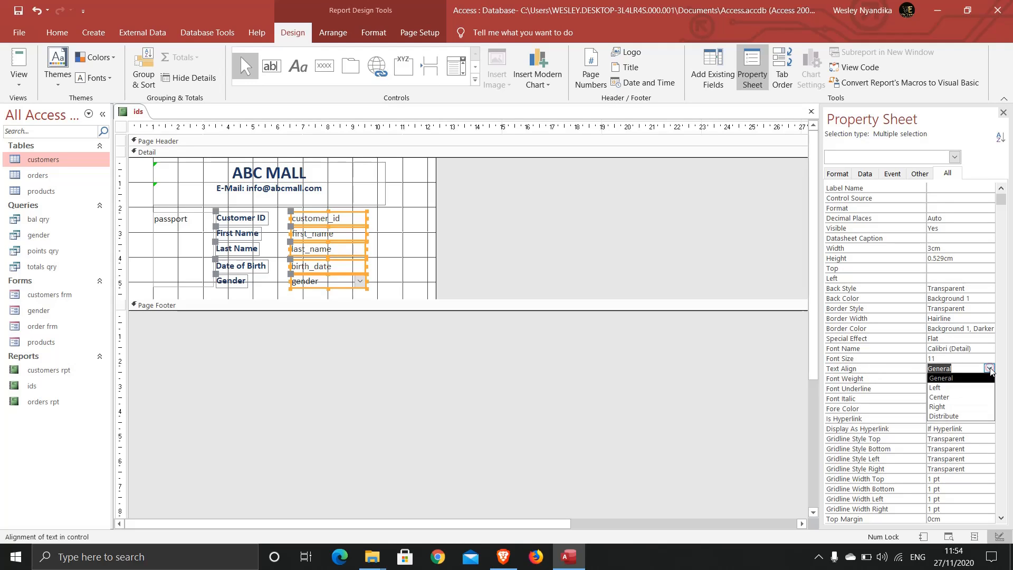
click(952, 390)
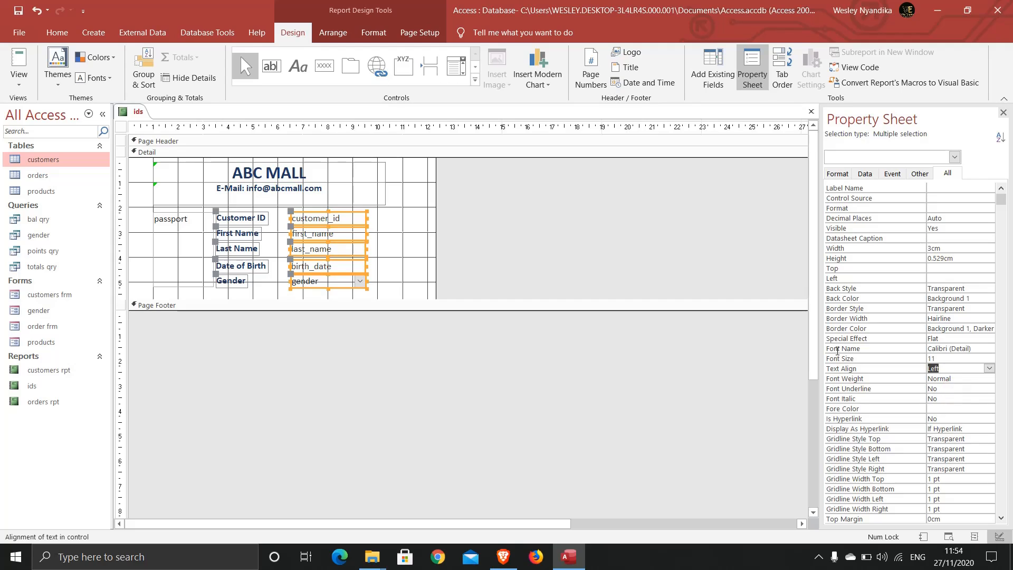
right_click(138, 115)
click(142, 124)
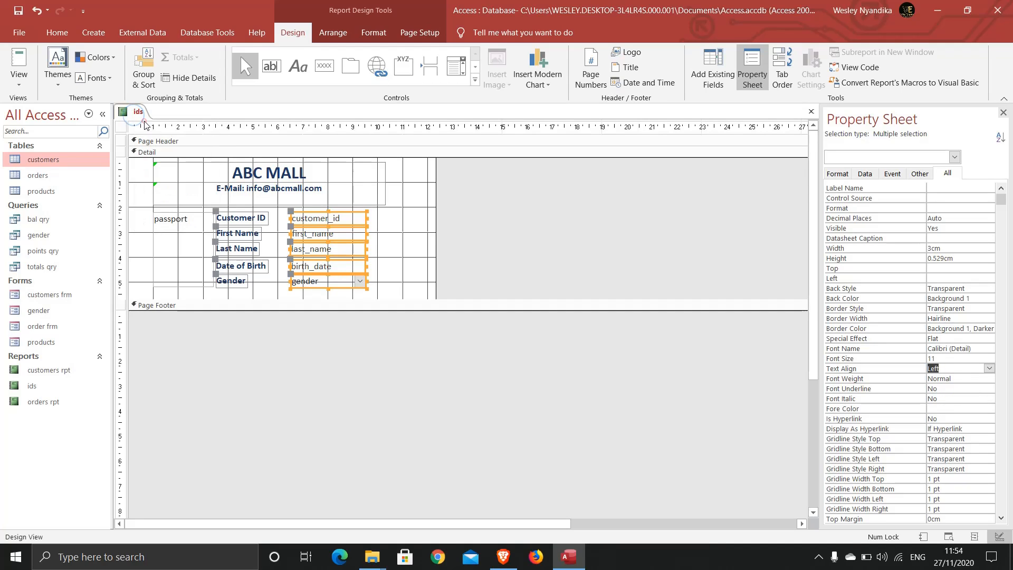
click(21, 61)
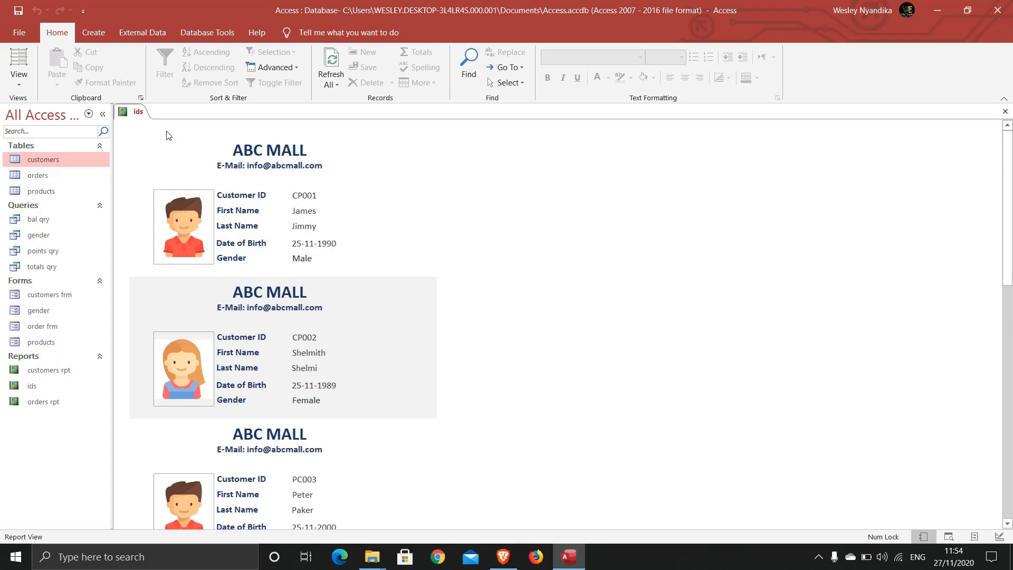
In Design View, trim the report width to the card's right edge and select Detail.
click(20, 80)
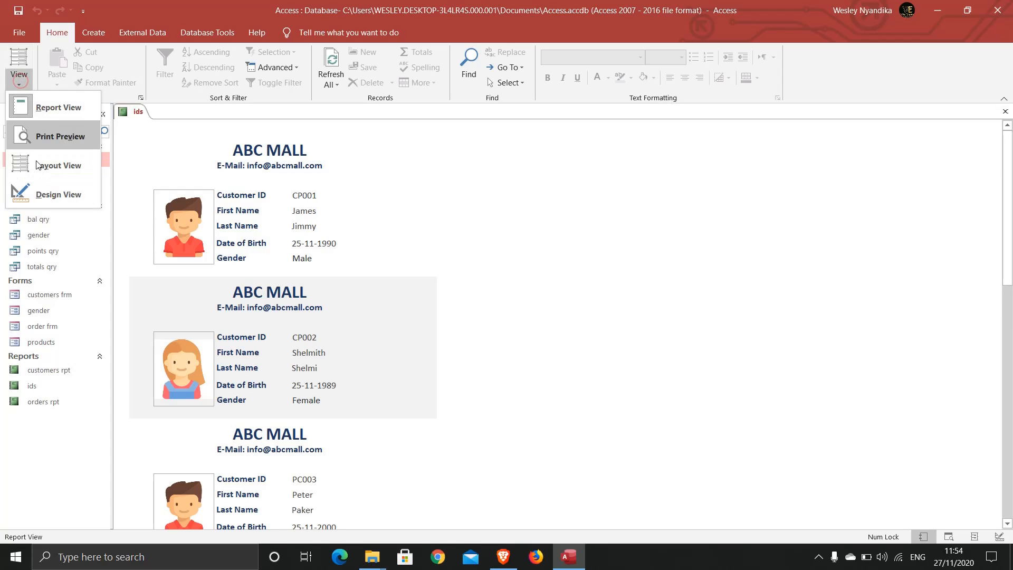
click(38, 193)
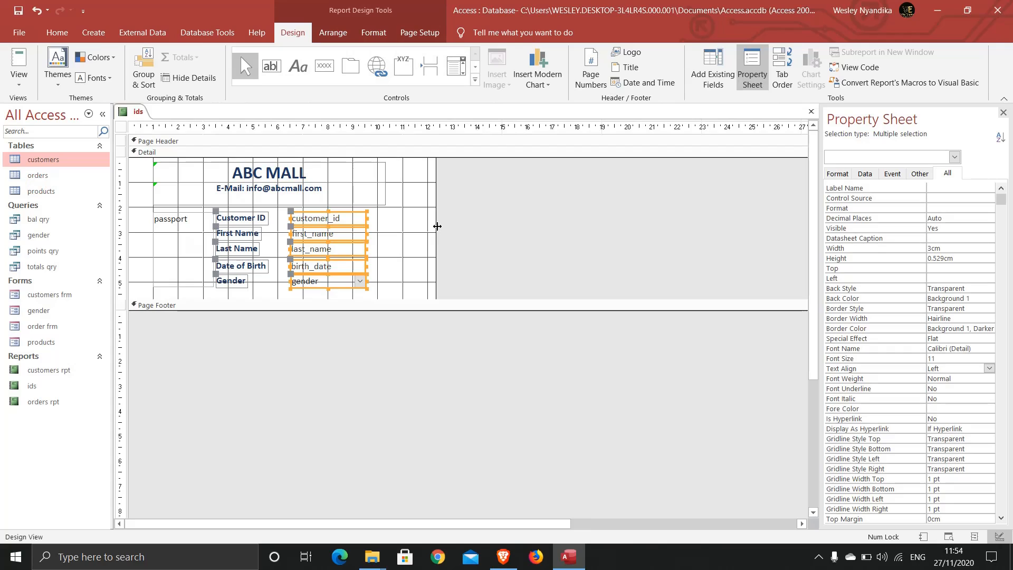
drag(435, 226, 388, 226)
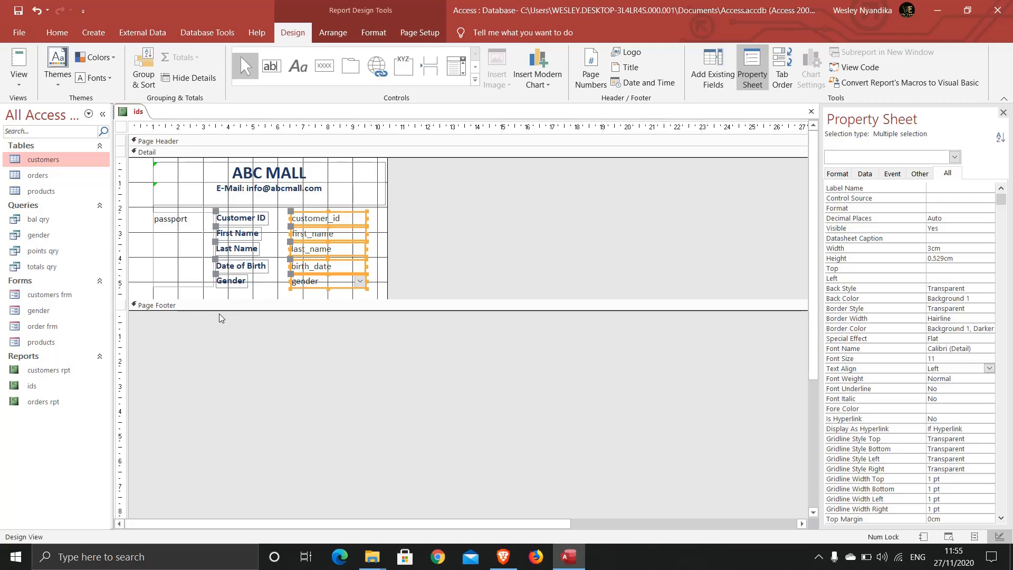
click(383, 256)
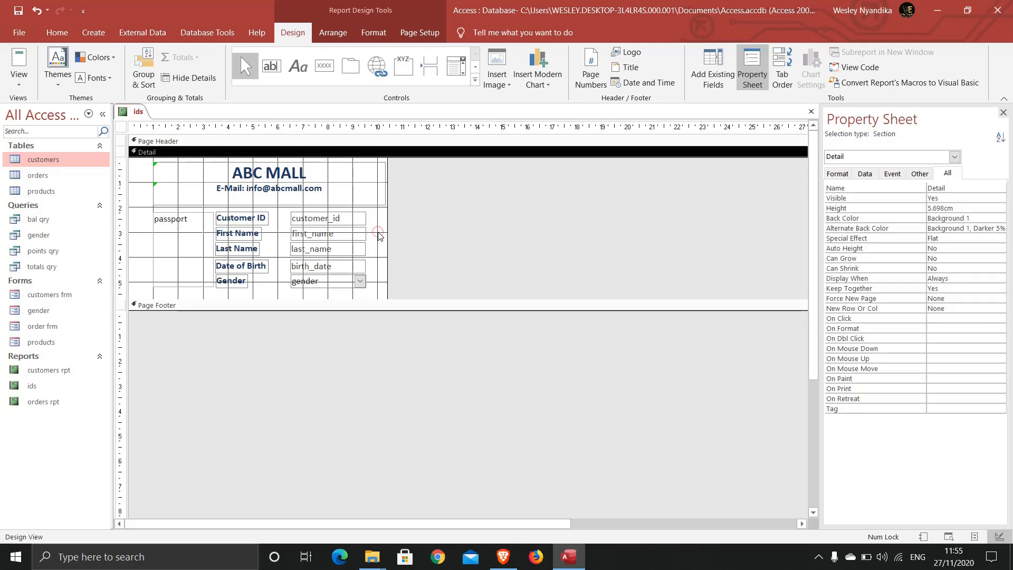
Show the whole report's properties, then reselect the Detail section.
click(953, 156)
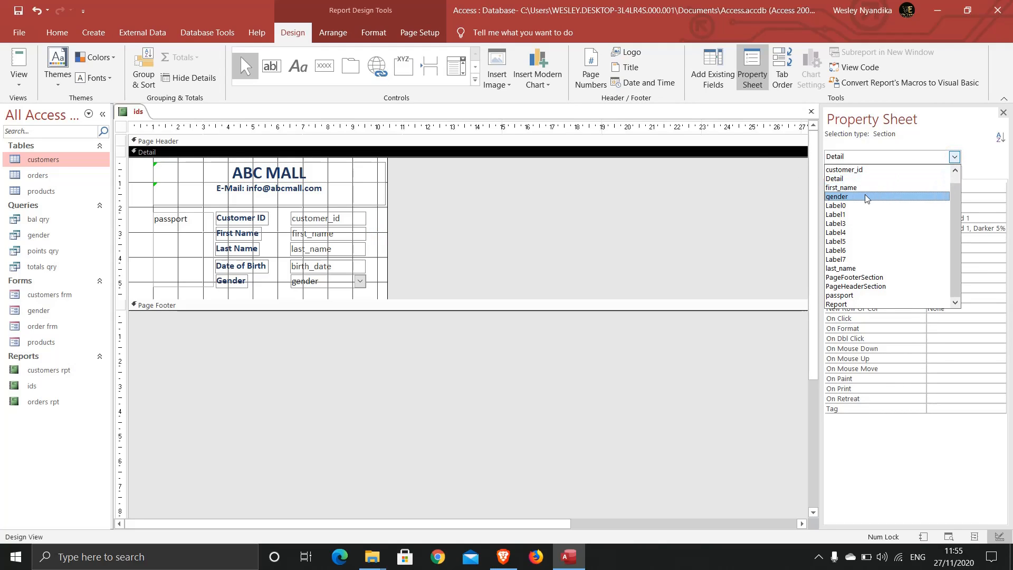
click(848, 304)
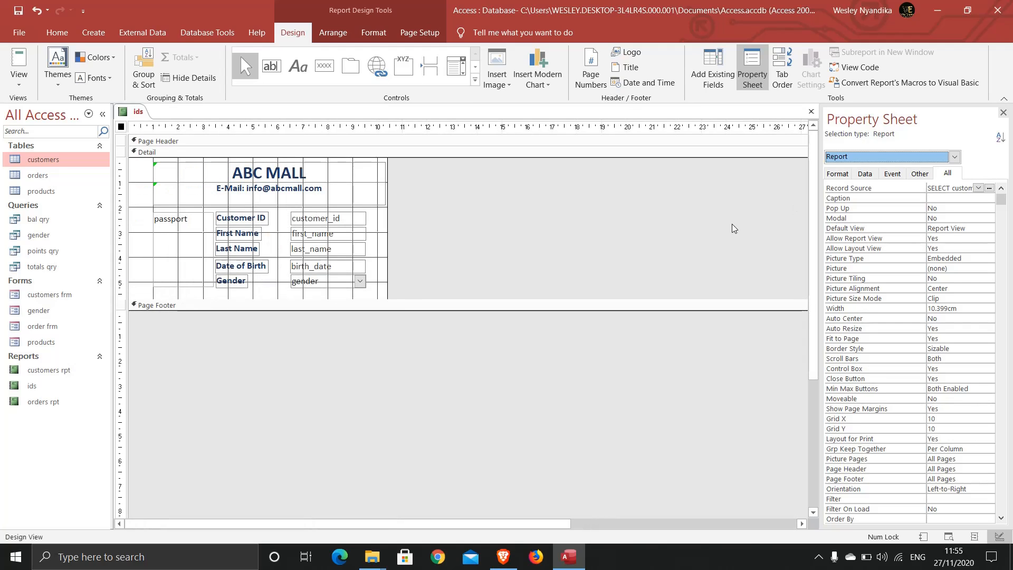
click(380, 292)
Give the Detail section a light blue #A4D5E2 fill and save the ids report.
right_click(380, 288)
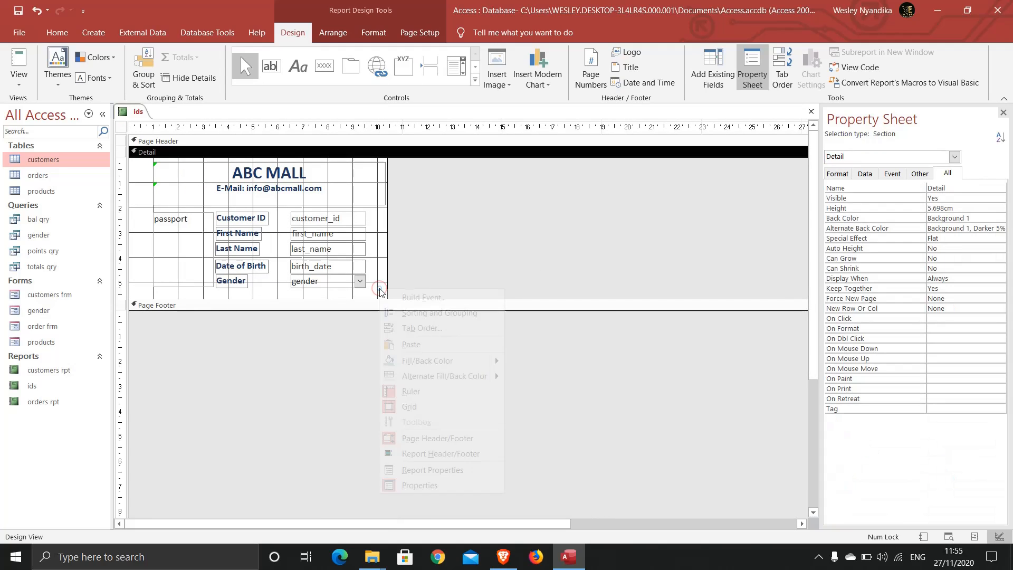
mouse_move(469, 366)
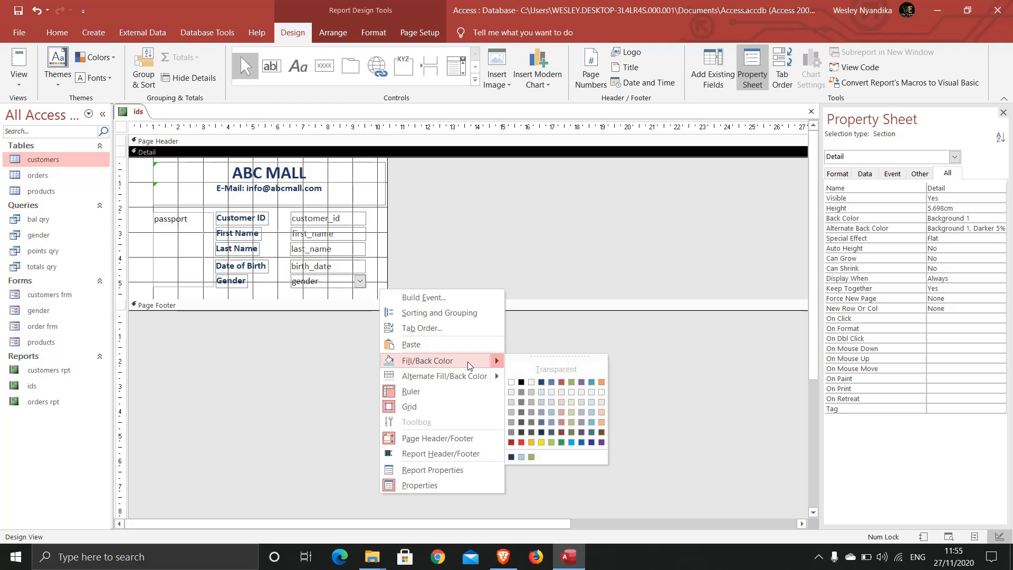
click(592, 420)
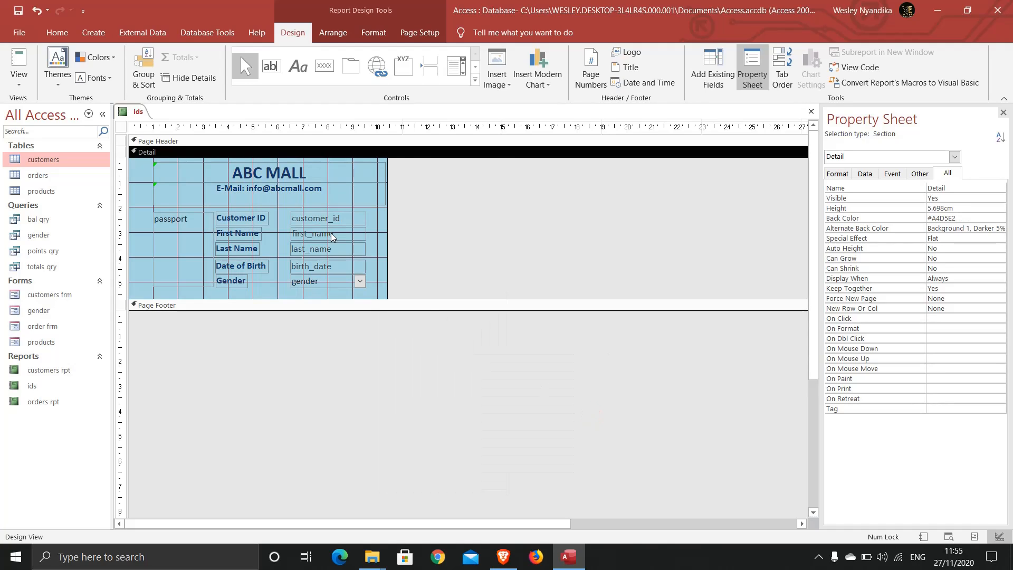
right_click(129, 113)
click(134, 120)
Check the alternating light-blue and grey cards in Report View, then switch to Layout View.
click(20, 66)
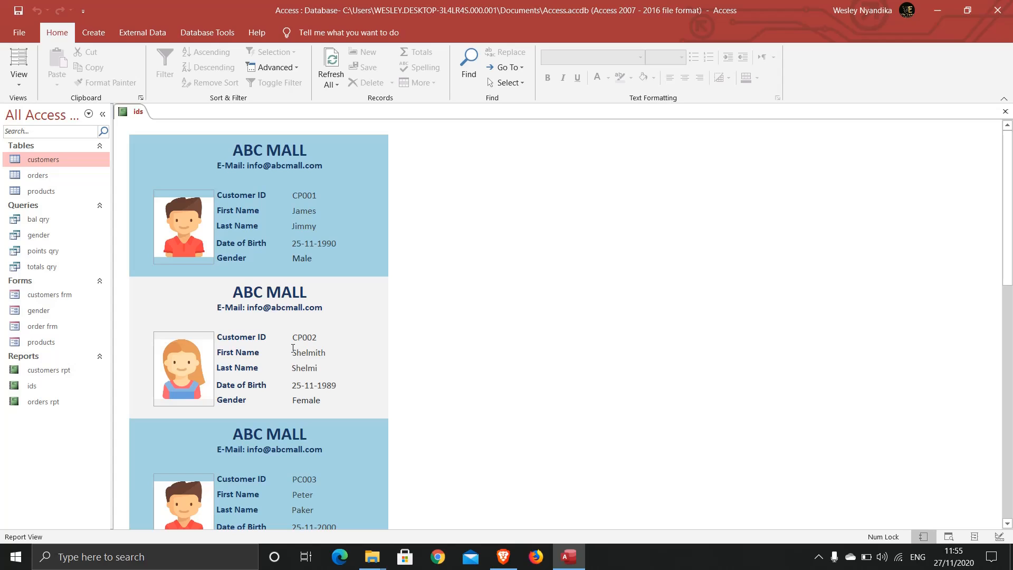
click(22, 79)
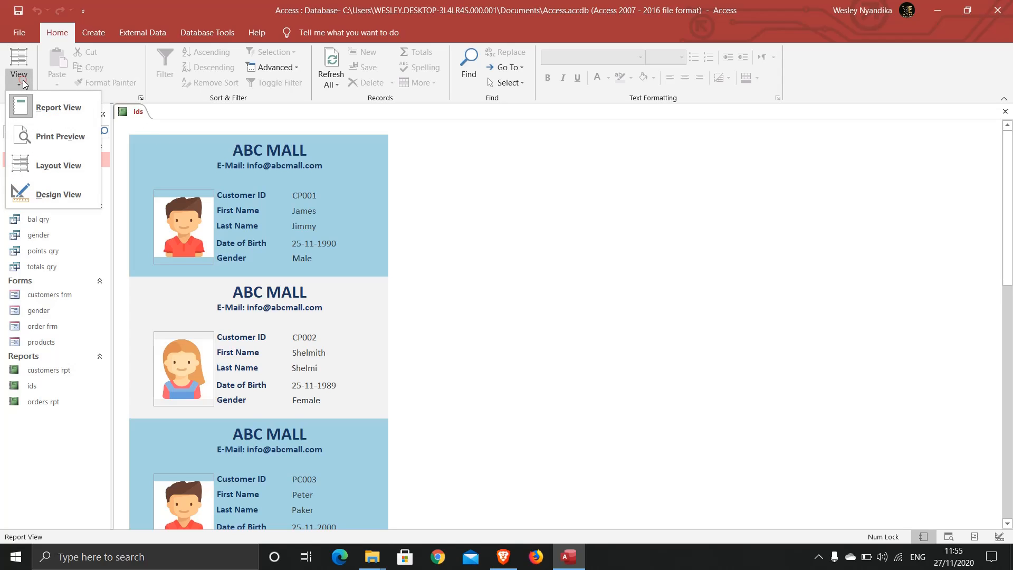
click(40, 160)
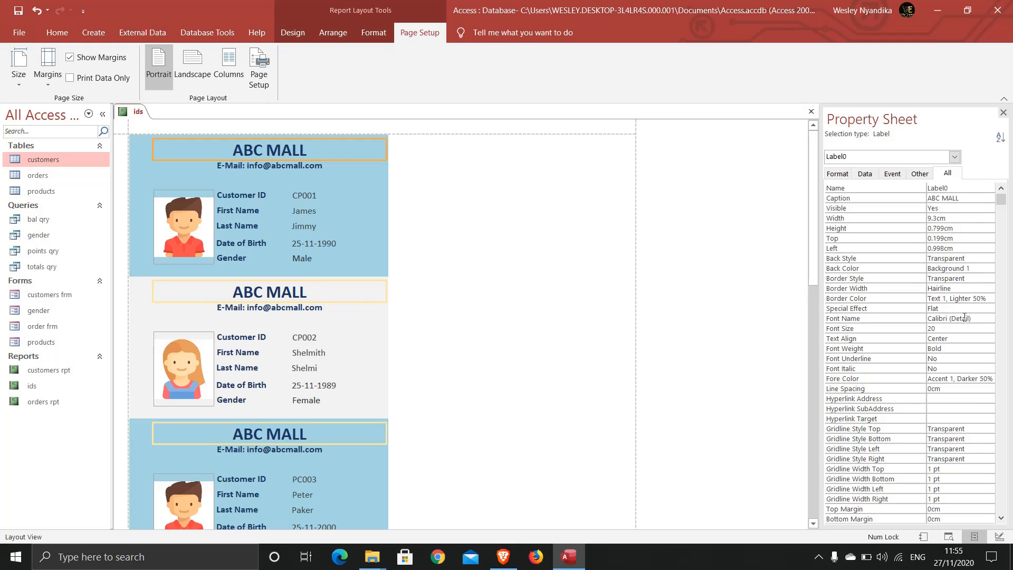
Inspect the ABC MALL title's Fore Color choices, leaving its colour unchanged.
click(955, 378)
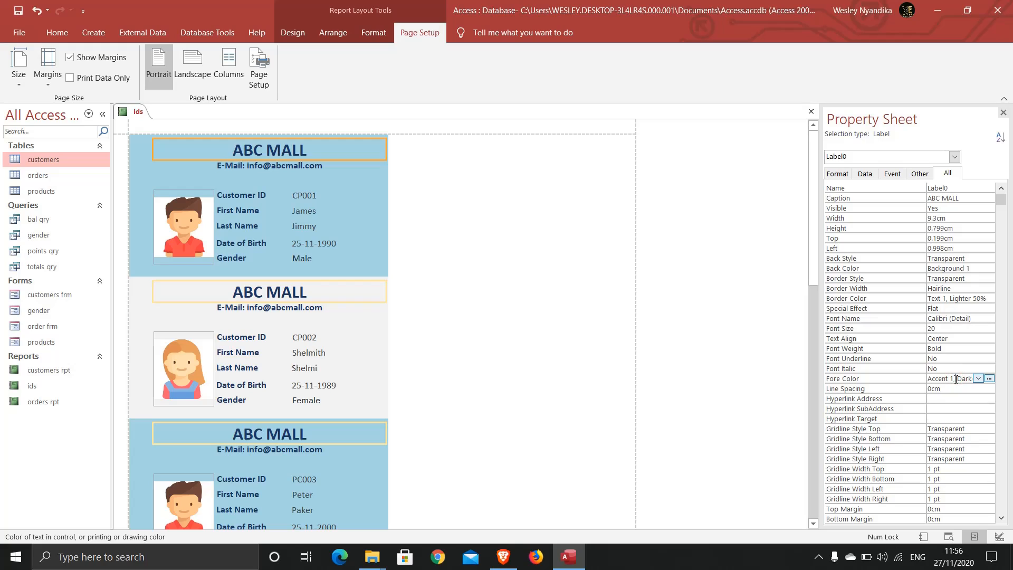
click(977, 378)
click(976, 379)
click(977, 378)
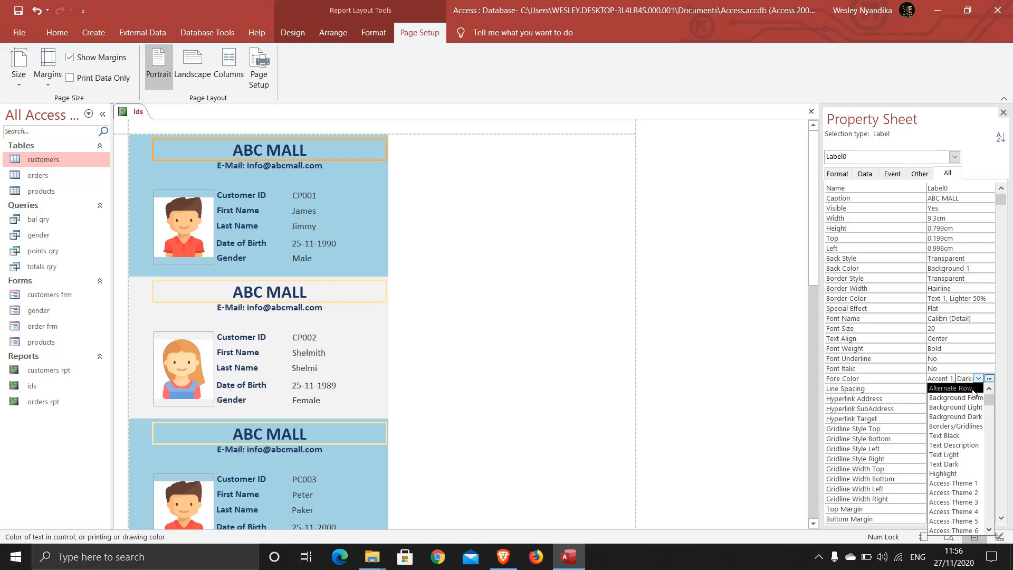
click(969, 350)
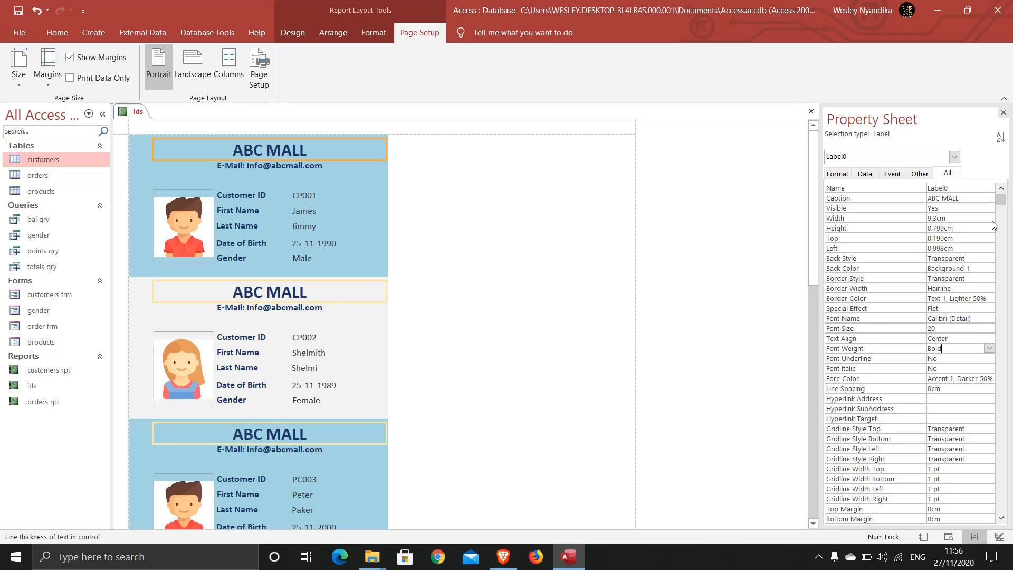
Switch the Property Sheet to show the whole Report's properties.
click(954, 157)
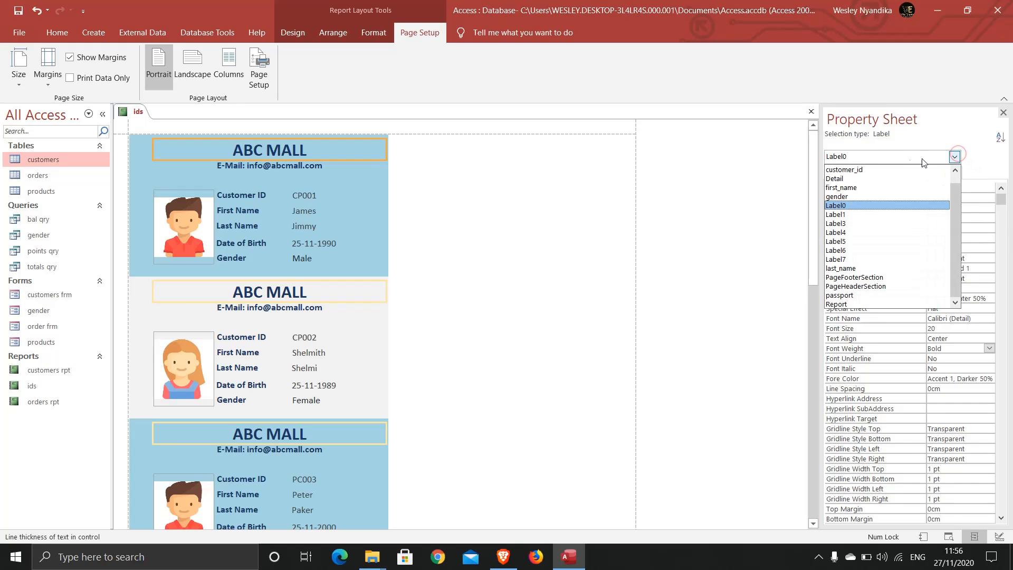
click(842, 304)
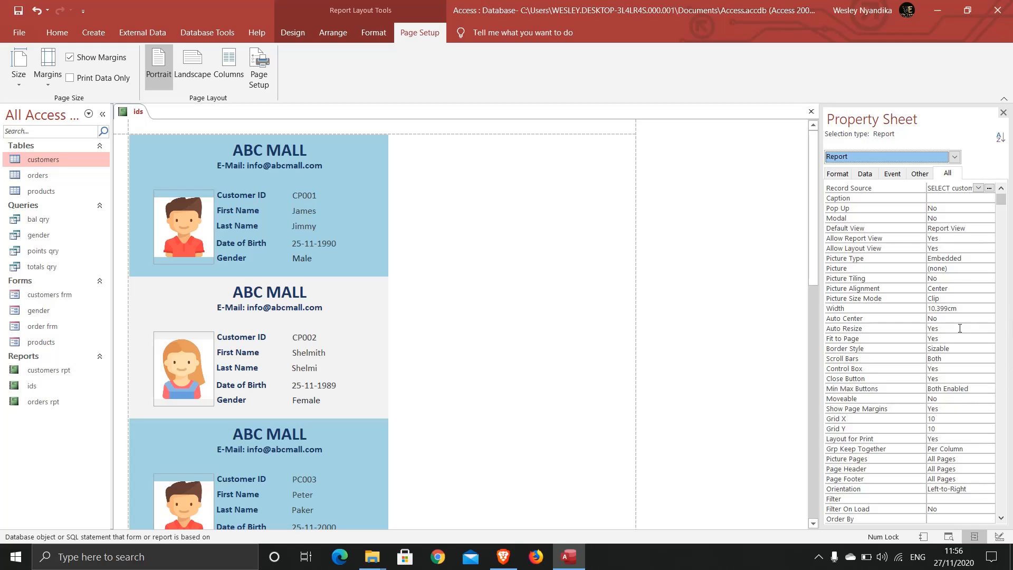
click(1002, 202)
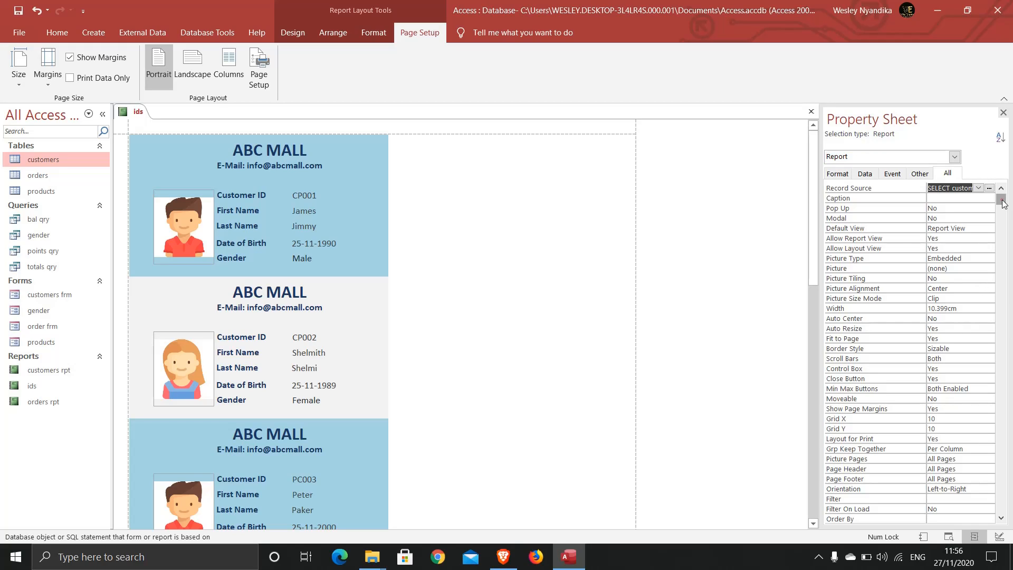
drag(1003, 204, 388, 167)
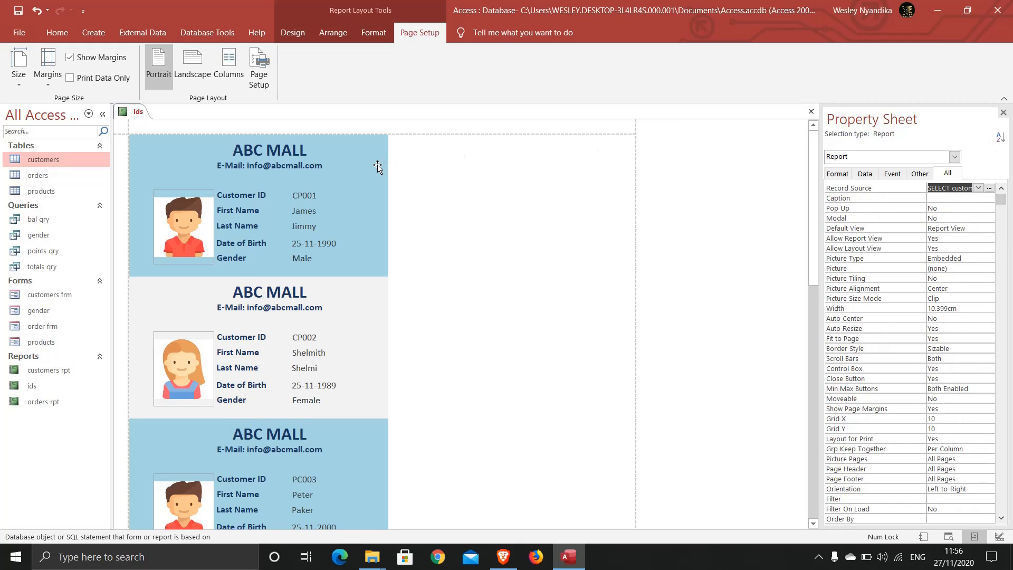
In Print Preview, set the report's Columns to 2 and accept the warning.
right_click(132, 112)
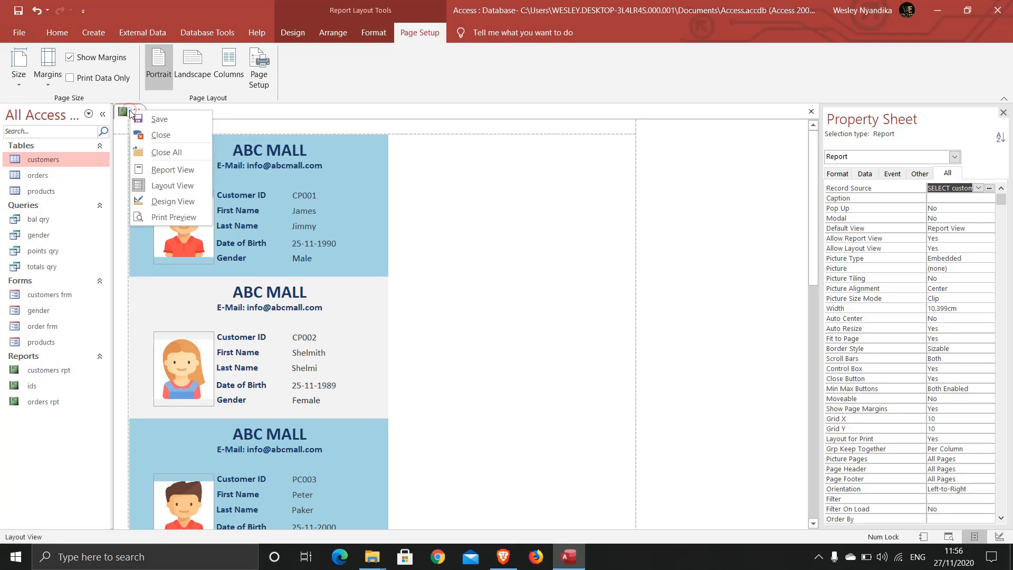
click(159, 217)
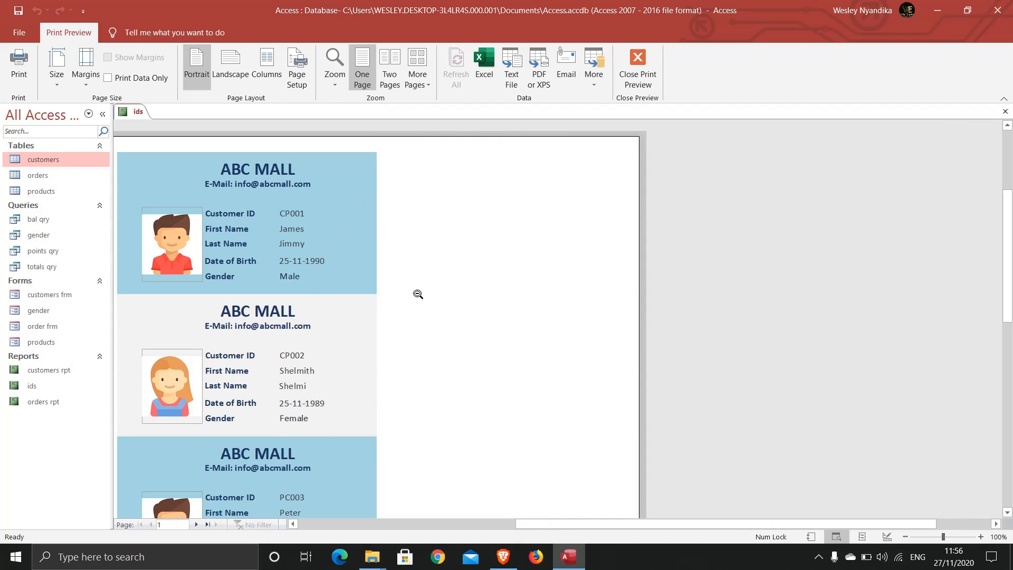
click(270, 66)
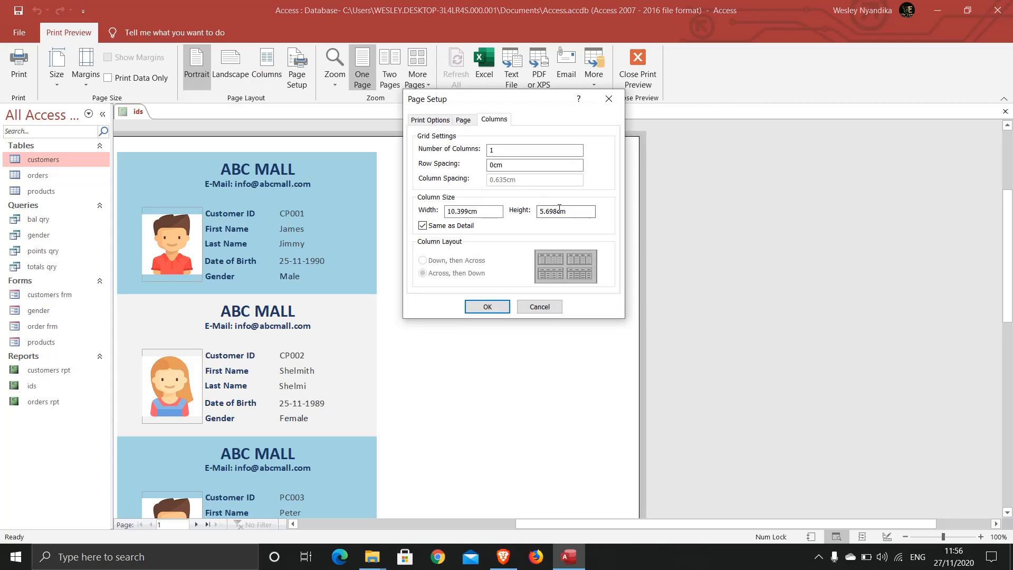
double_click(501, 151)
text(2)
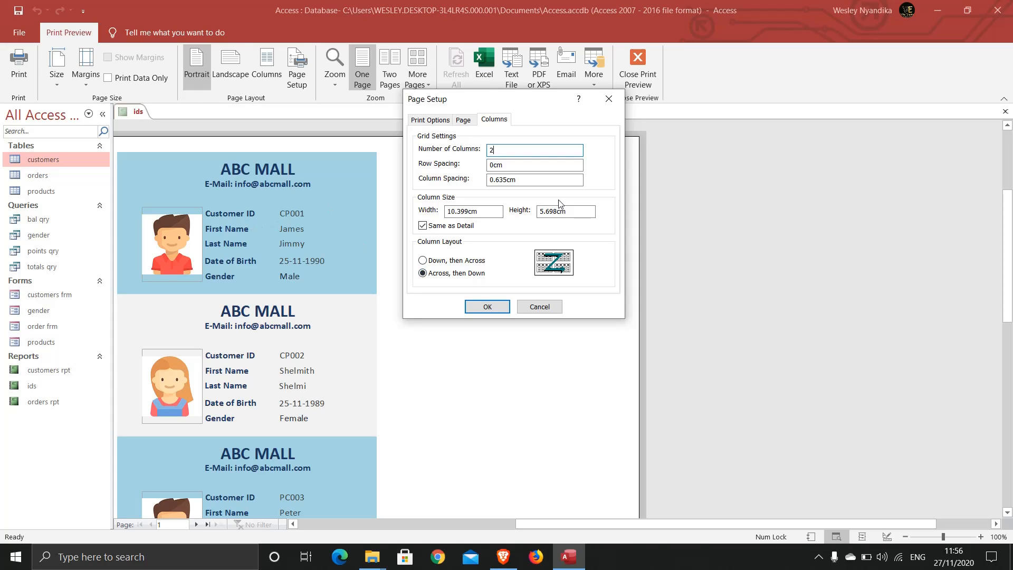
click(477, 308)
click(484, 328)
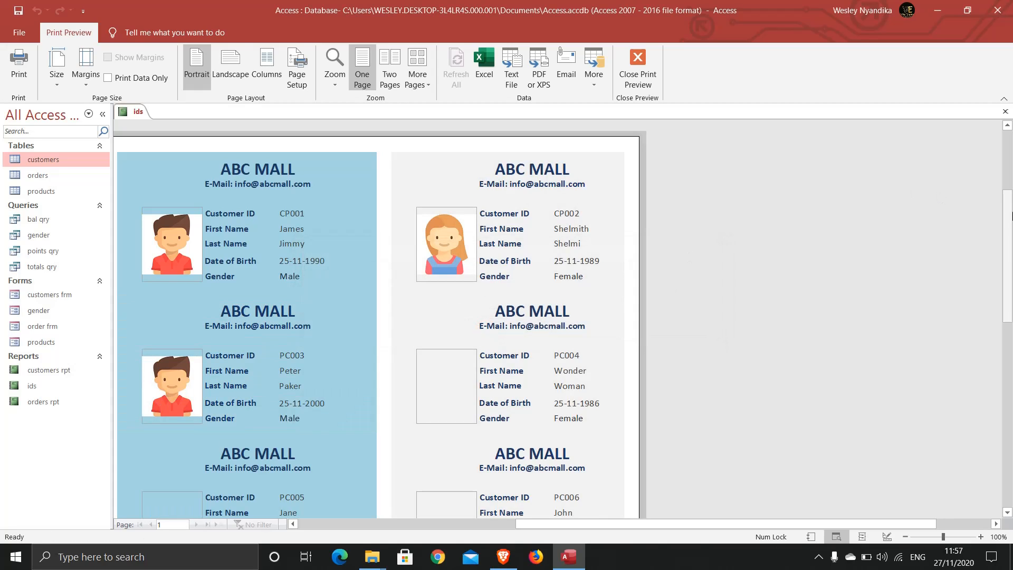
mouse_move(1008, 219)
mouse_down()
mouse_move(1009, 232)
mouse_move(1008, 218)
mouse_up()
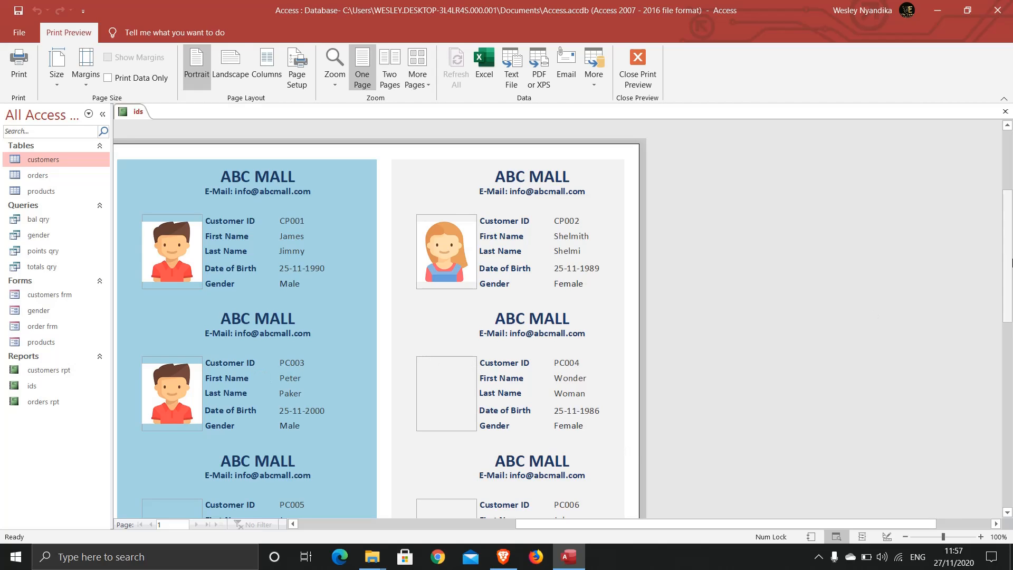
mouse_move(1011, 261)
mouse_down()
mouse_move(1010, 346)
mouse_move(1004, 253)
mouse_up()
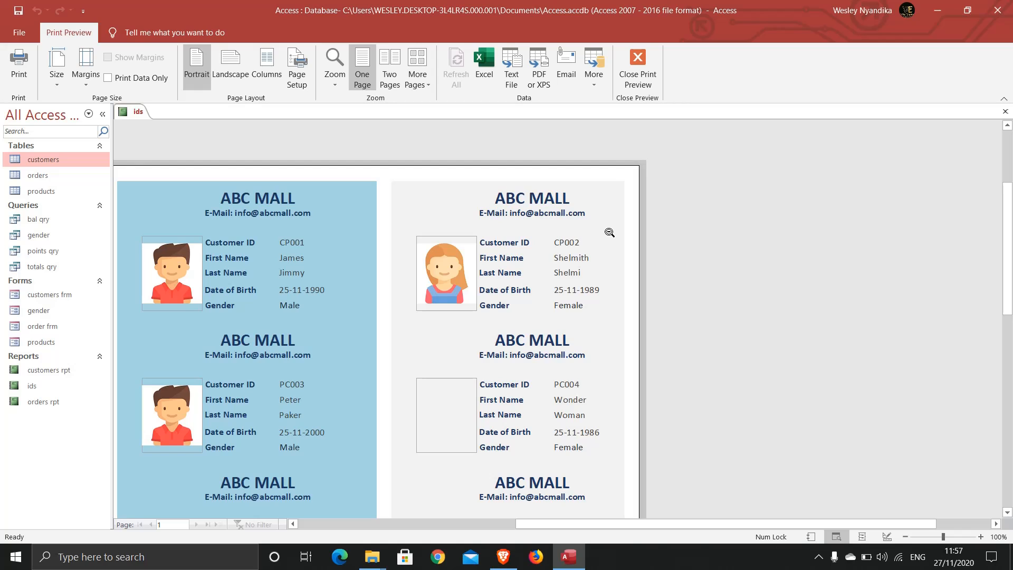
Close Print Preview back to Layout View and bring up the ids tab's save menu.
click(635, 74)
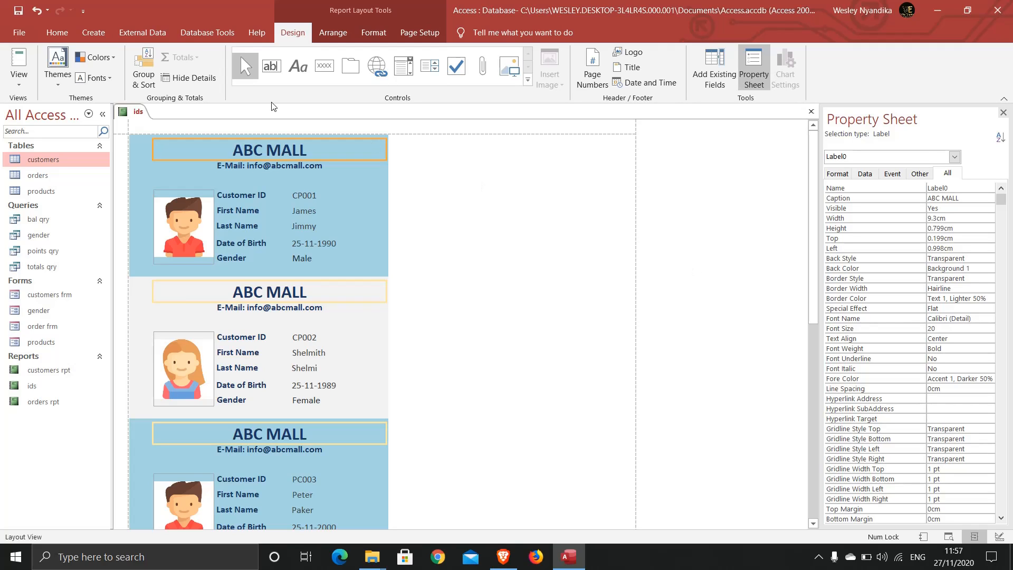
click(91, 32)
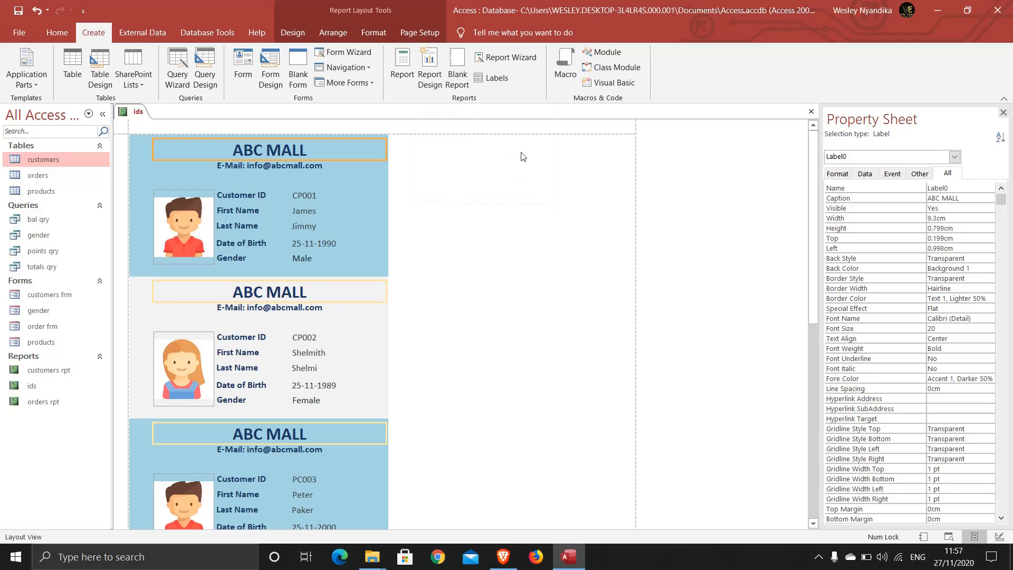
right_click(134, 114)
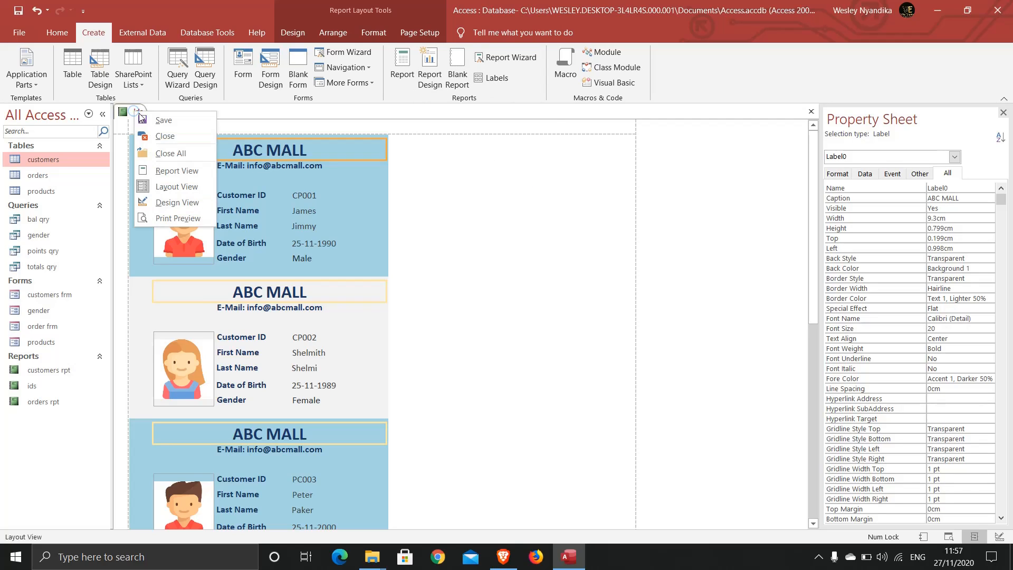